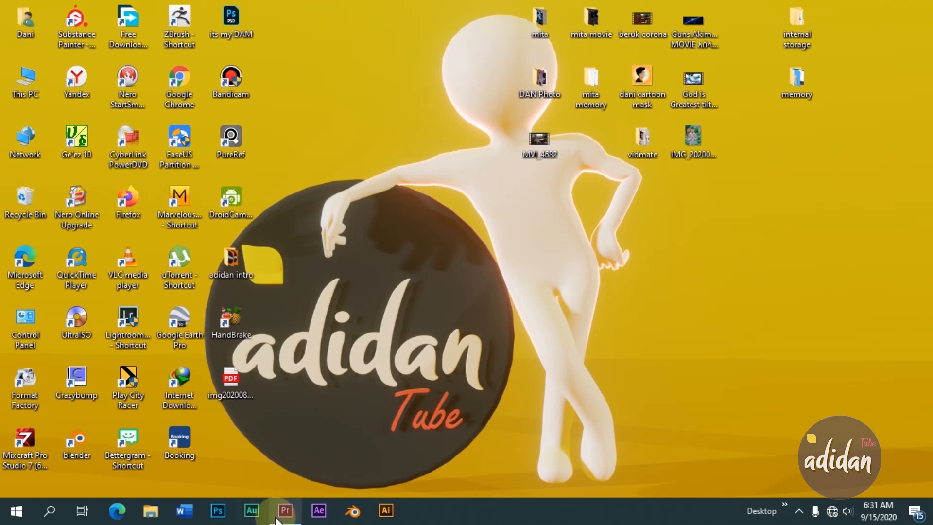
right_click(762, 215)
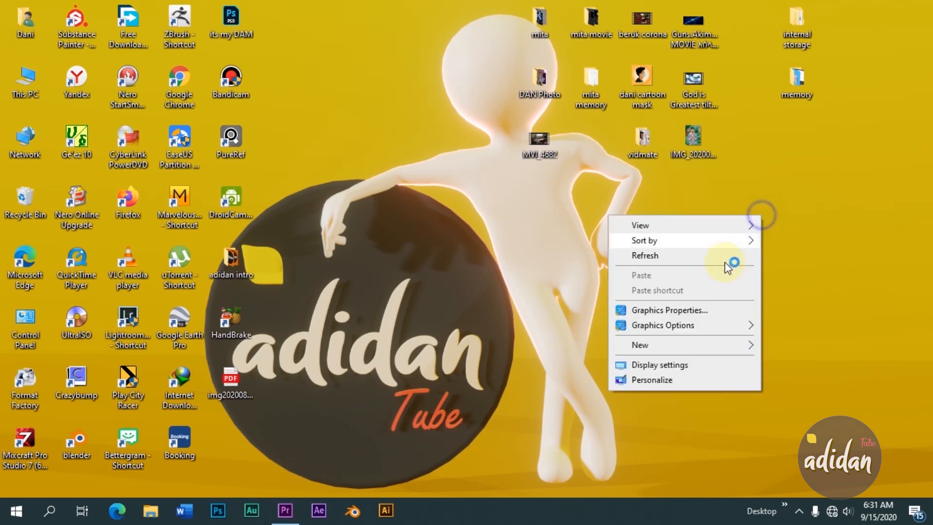
left_click(725, 257)
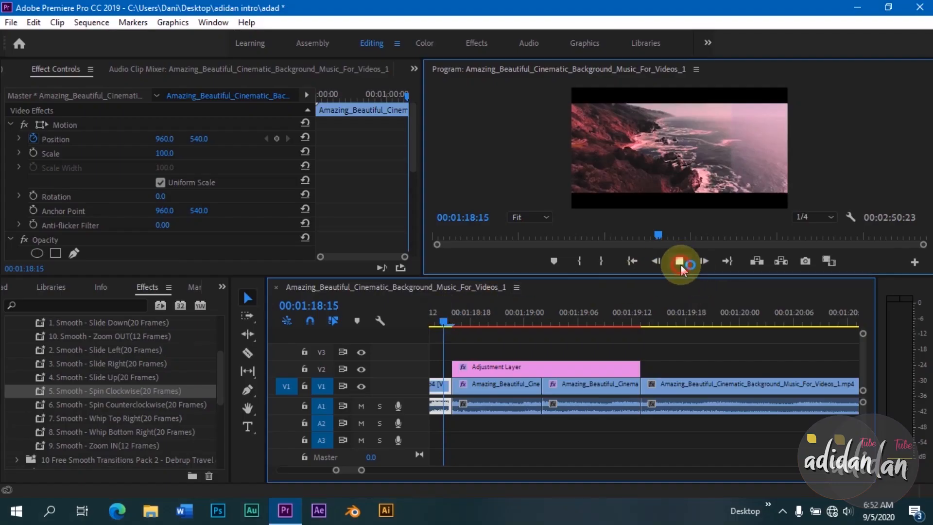
Step: Preview the clips around the adjustment layer in the timeline, replaying from just before the transition at about 00:01:18:10
left_click(679, 261)
left_click(679, 261)
left_click(364, 470)
left_click_drag(365, 471, 381, 470)
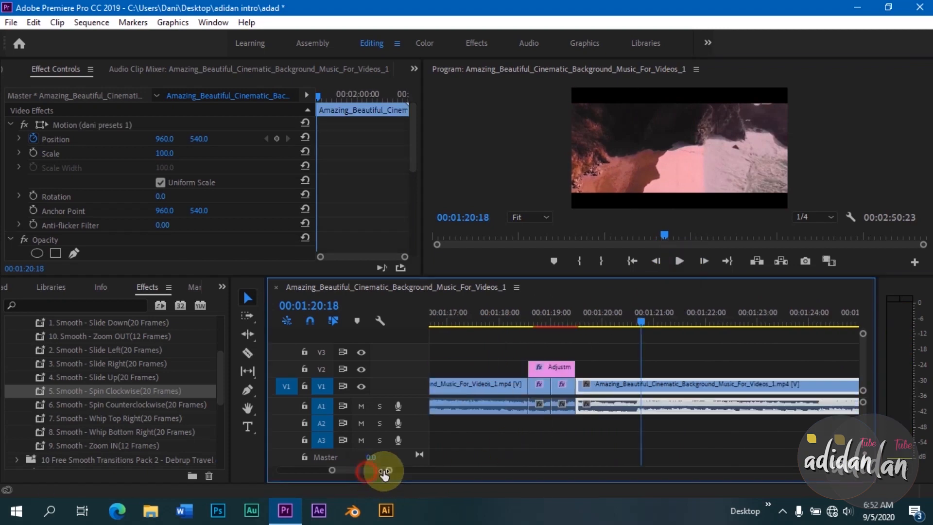
left_click(567, 314)
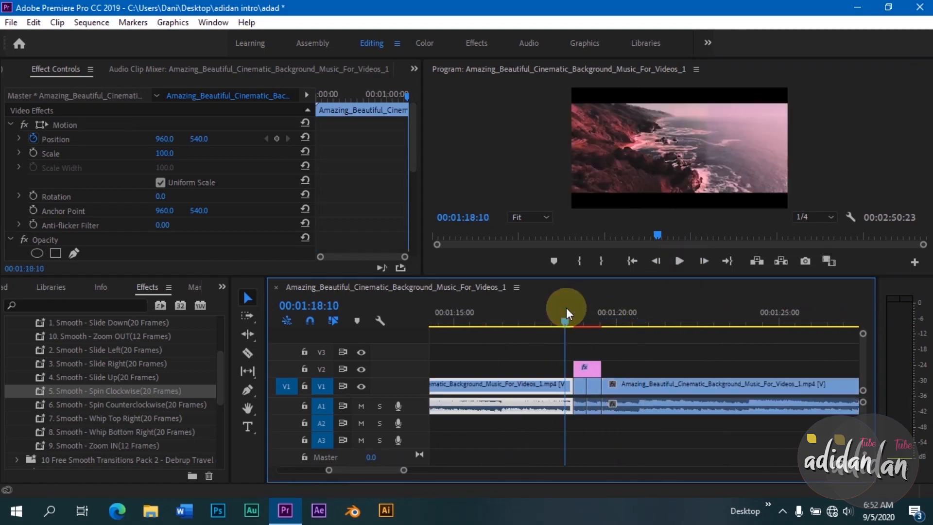
left_click(681, 262)
left_click(680, 261)
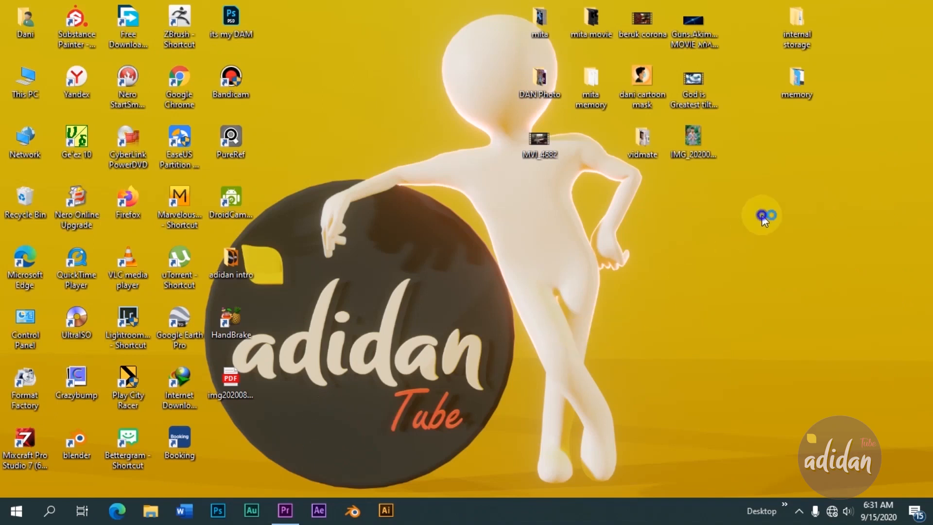
Step: Refresh the desktop and open Adobe Premiere Pro
right_click(764, 217)
left_click(724, 258)
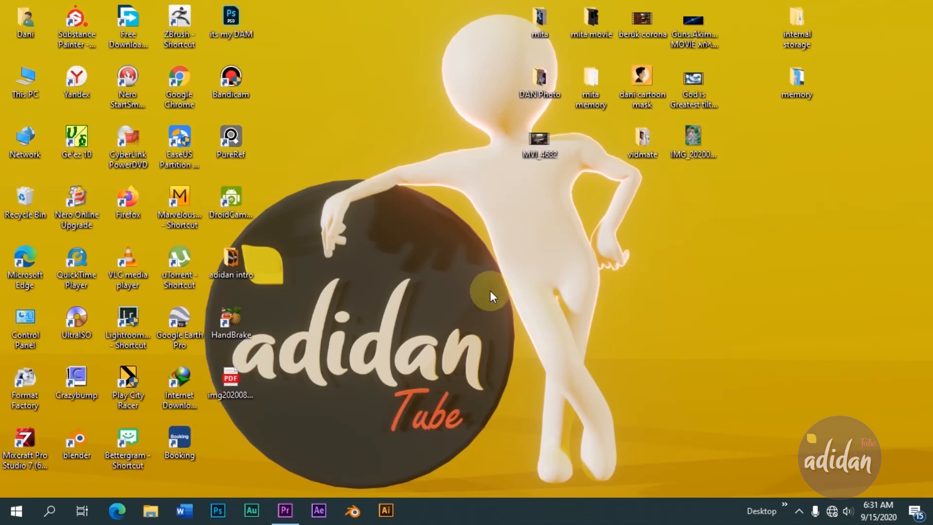
left_click(285, 510)
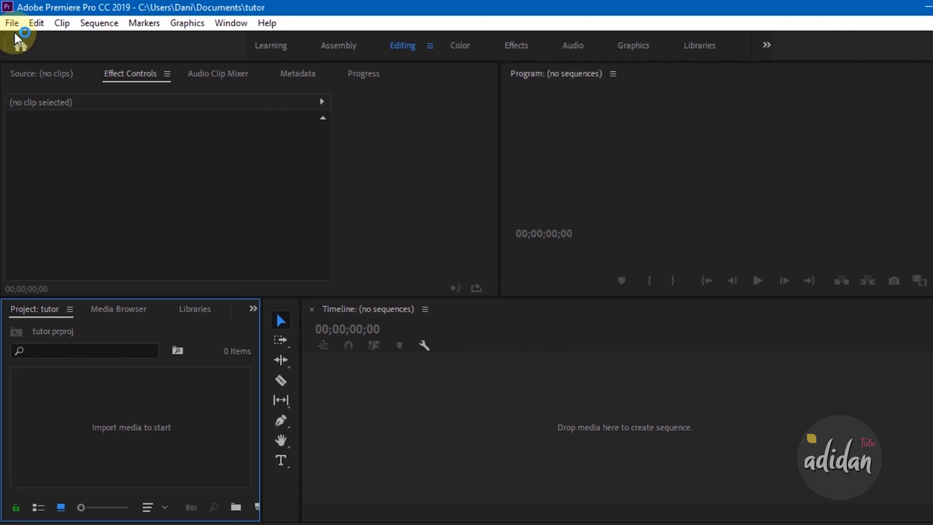
Step: Start a new sequence and look through the DNxHR and Digital SLR preset groups
left_click(14, 24)
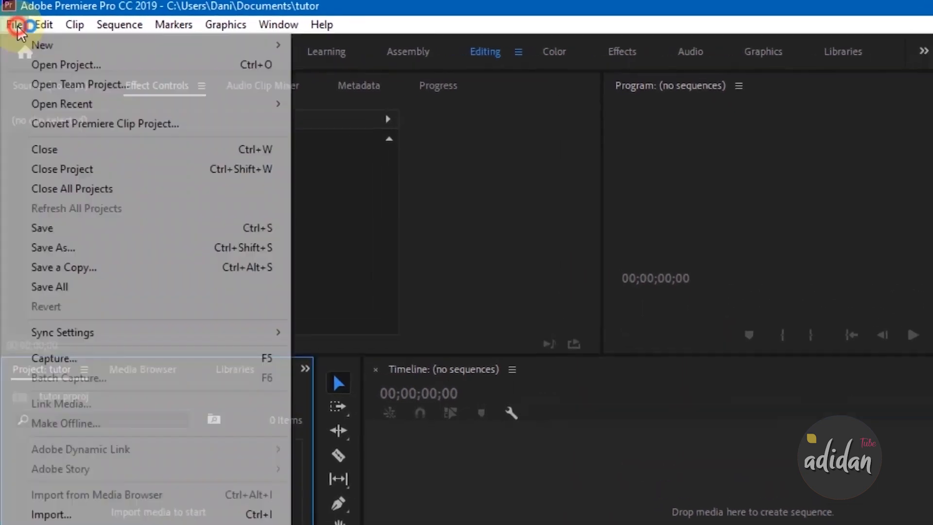
mouse_move(30, 38)
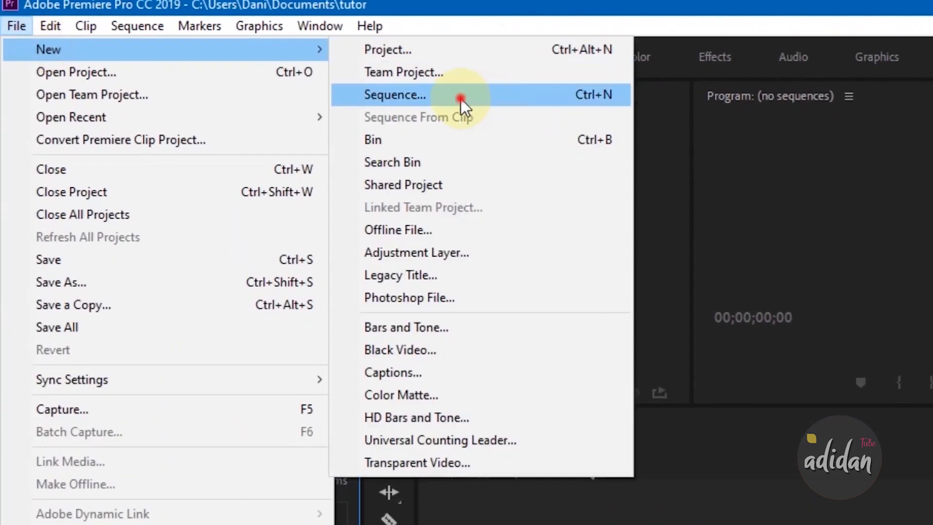
left_click(460, 98)
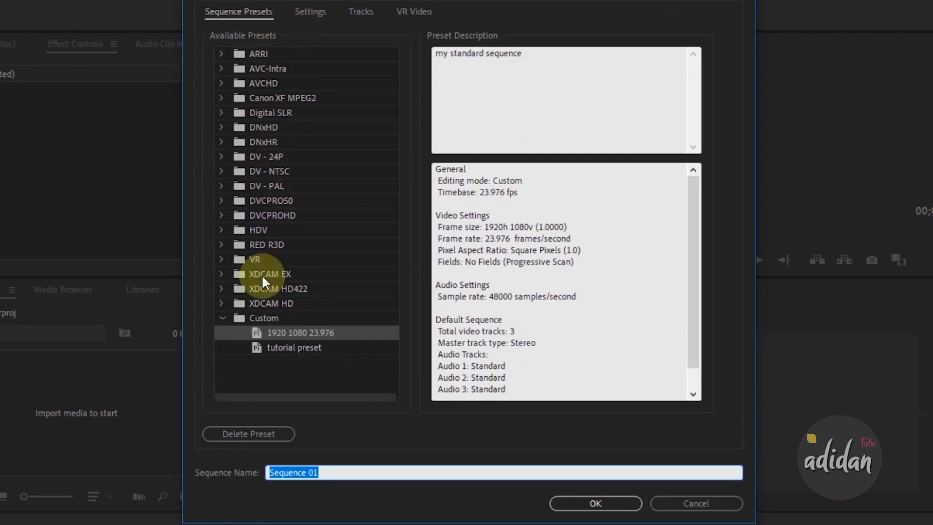
left_click(221, 142)
left_click(224, 141)
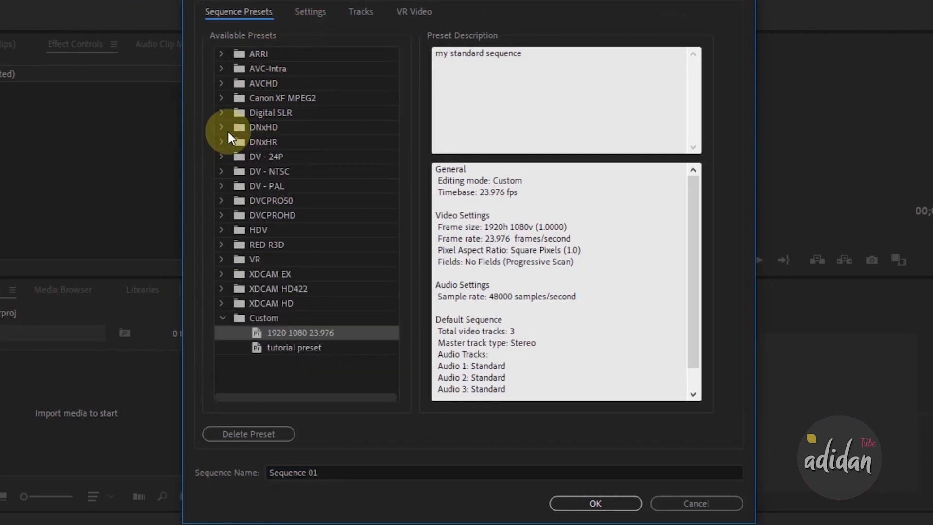
left_click(225, 112)
left_click(224, 112)
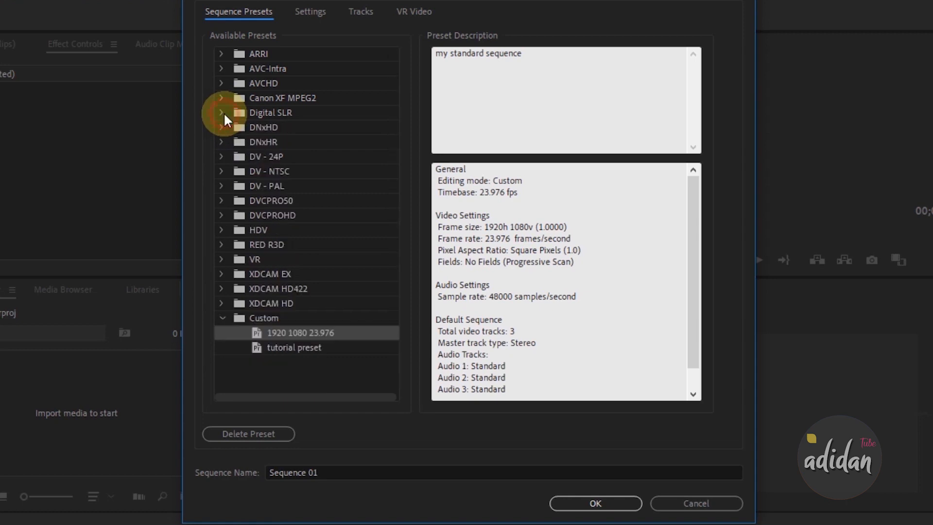
Step: Configure the new sequence with the Custom editing mode and a timebase of 23.976 frames/second
left_click(310, 11)
left_click(413, 36)
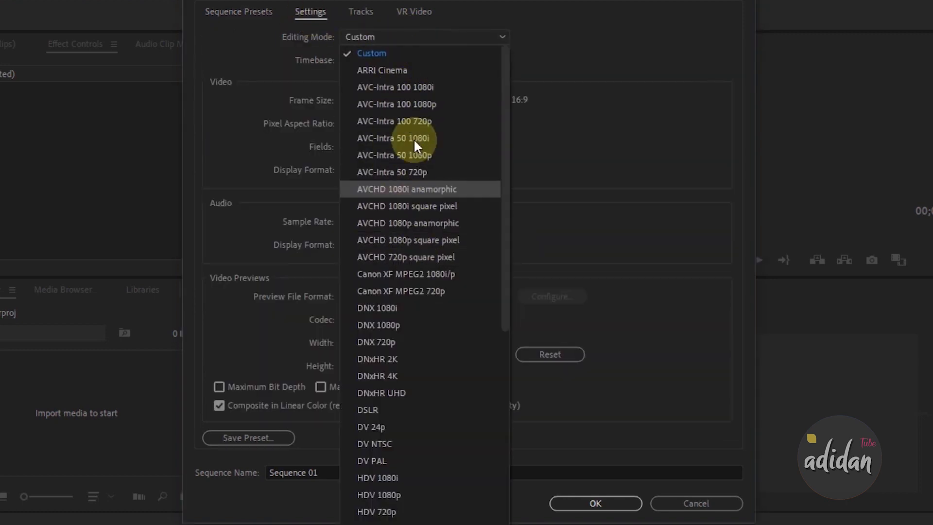
left_click(389, 53)
left_click(390, 59)
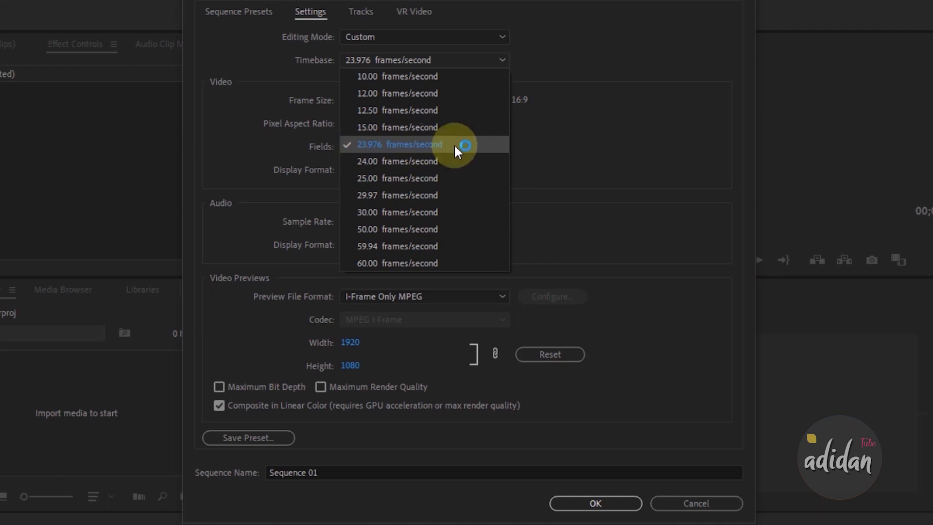
left_click(369, 145)
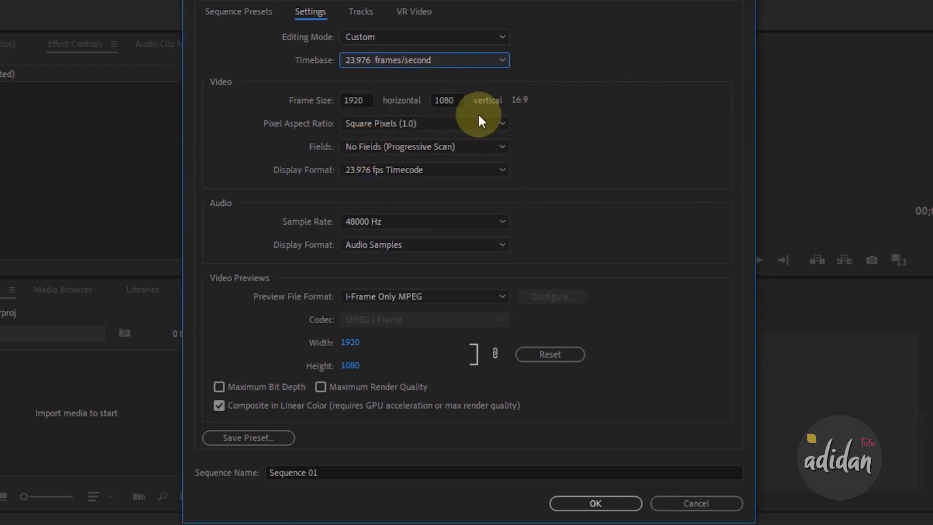
Step: Check the new sequence's horizontal and vertical frame size, pixel aspect ratio and fields options
left_click(368, 100)
left_click(457, 98)
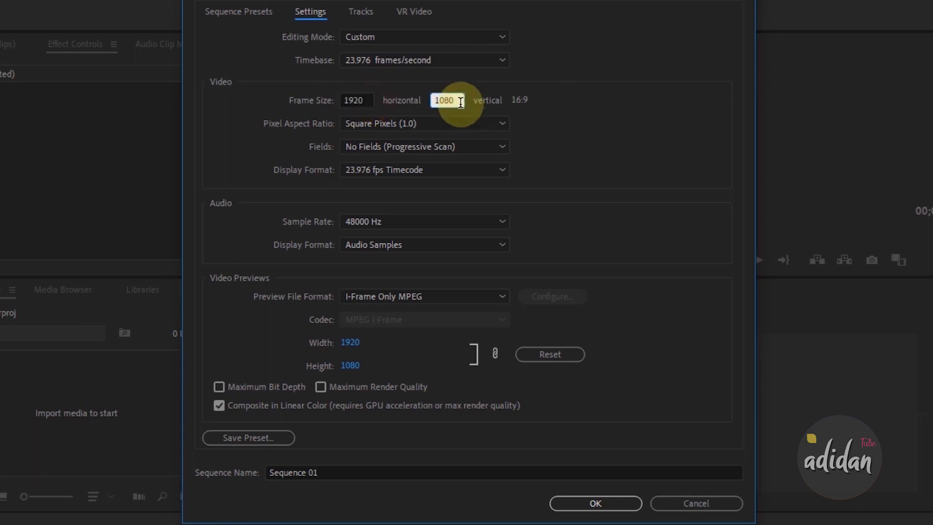
left_click(367, 100)
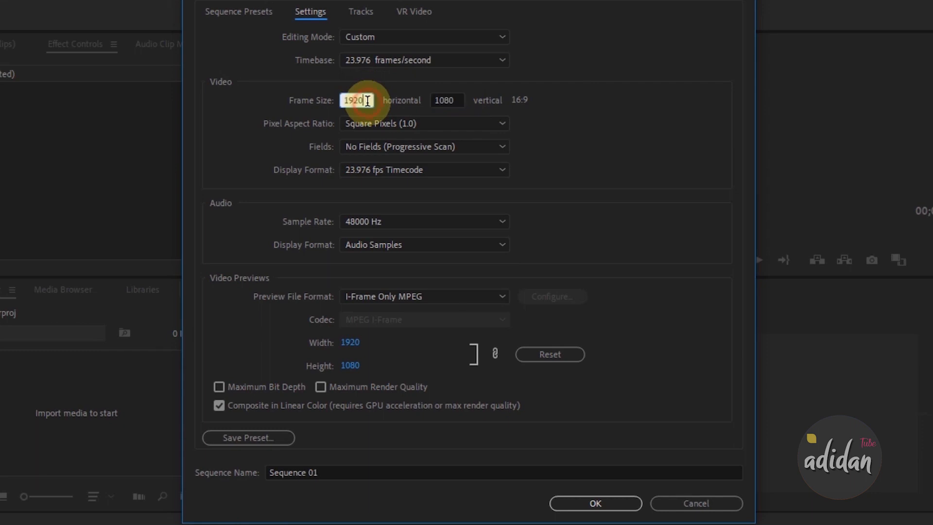
left_click(462, 99)
left_click(539, 107)
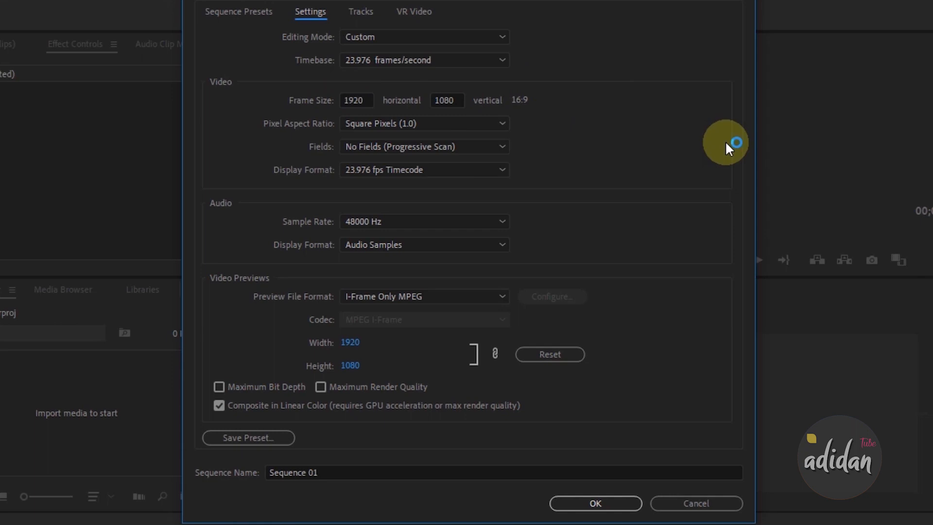
left_click(432, 124)
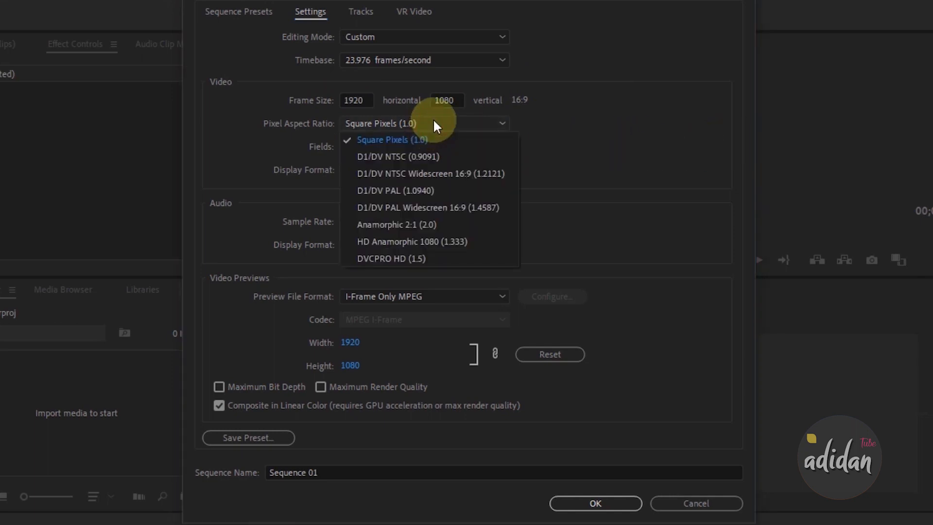
left_click(433, 121)
left_click(416, 146)
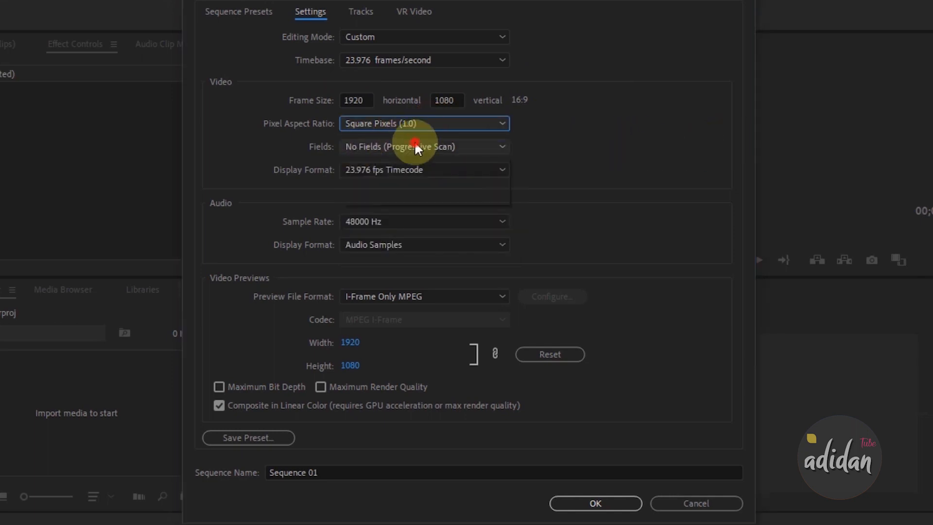
left_click(418, 144)
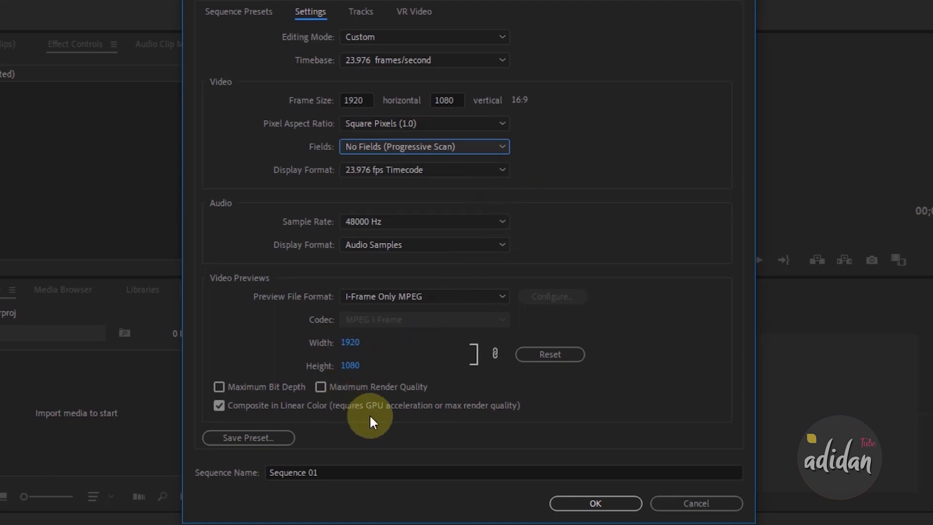
Step: Save the sequence settings as a preset named with the owner's first name followed by "sequence 1920 1080 23.976", leaving the description empty
left_click(258, 439)
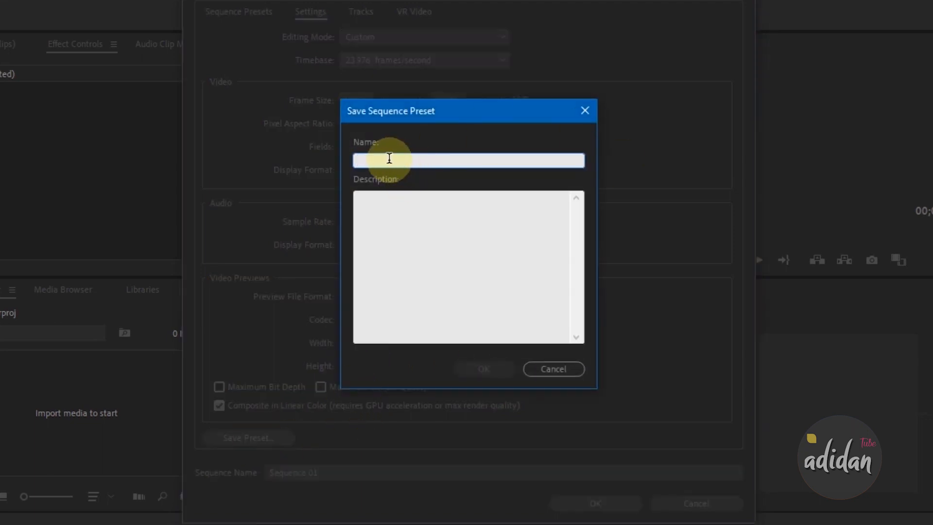
type("to")
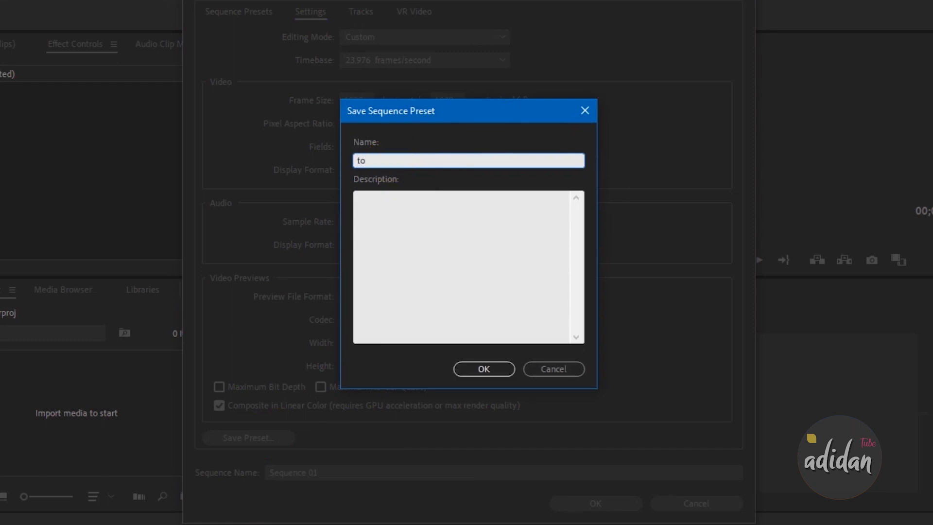
key("BackSpace")
key("BackSpace")
type("dani sequence")
left_click(408, 212)
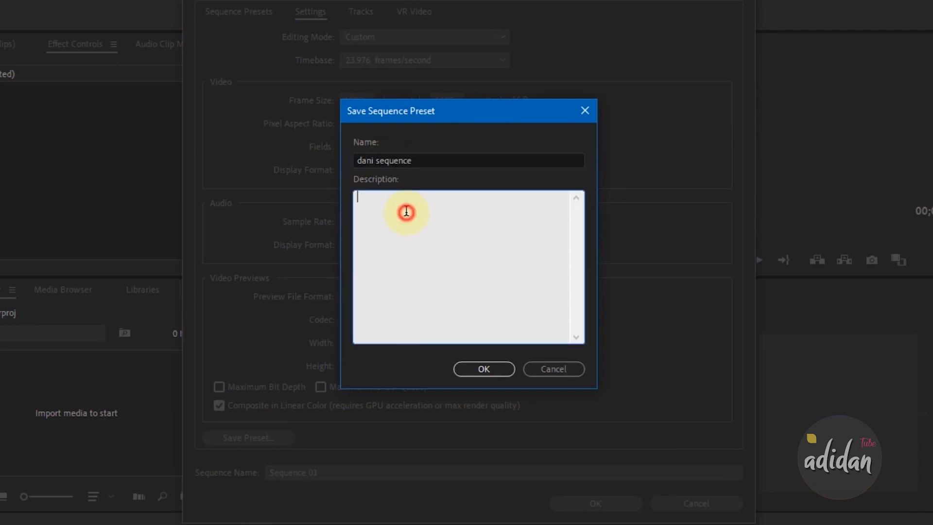
left_click(424, 160)
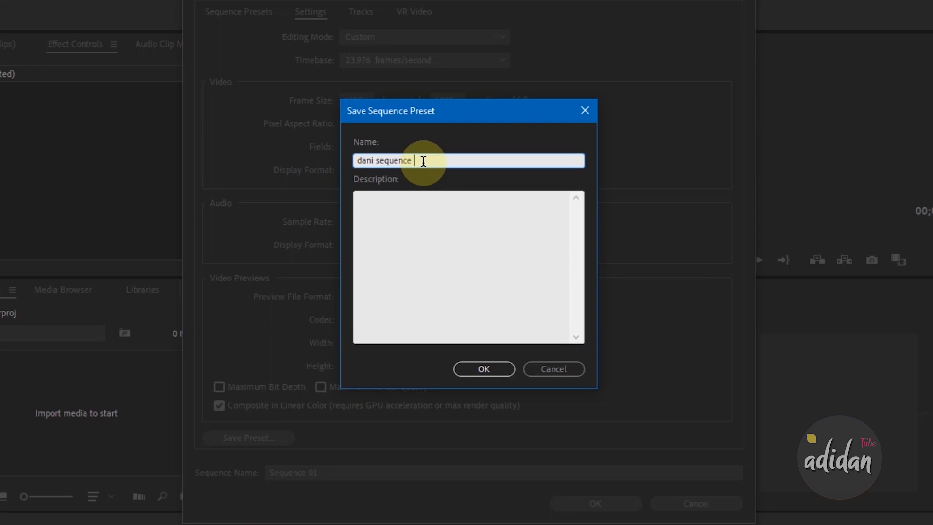
type("1920 1080")
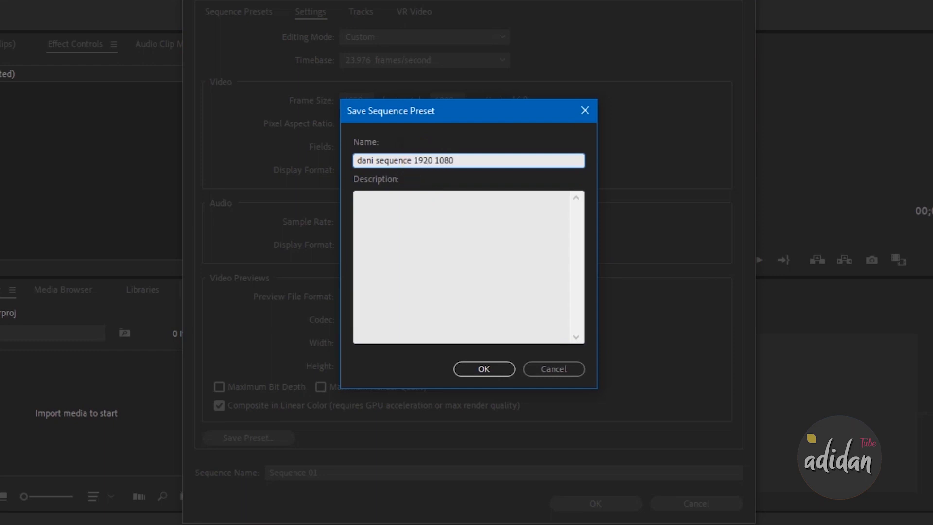
type(" 23.976")
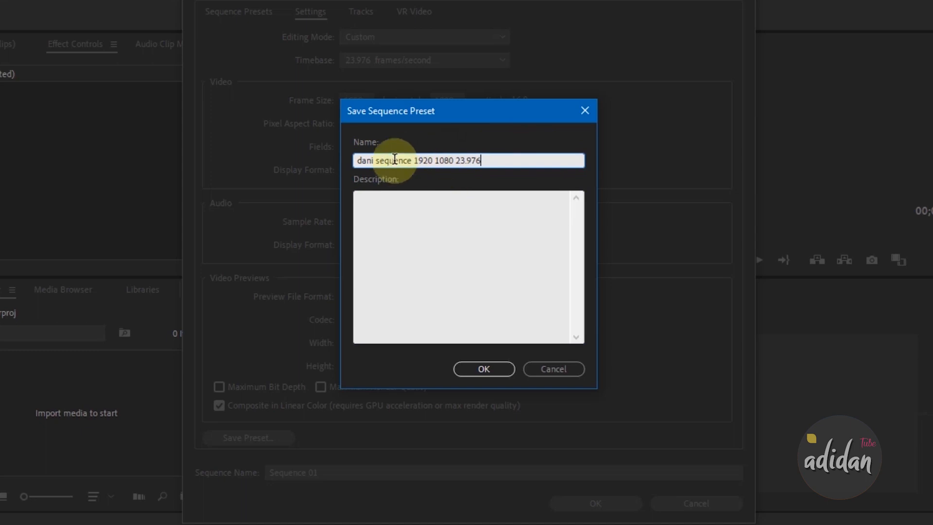
left_click(505, 368)
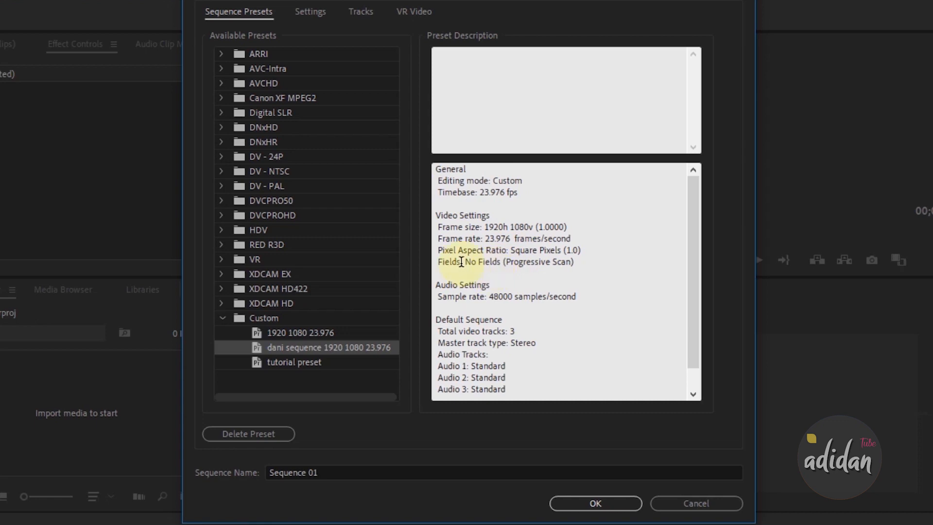
Step: Create Sequence 01 from the newly saved preset and adjust the panel borders to widen the Program monitor
left_click(590, 503)
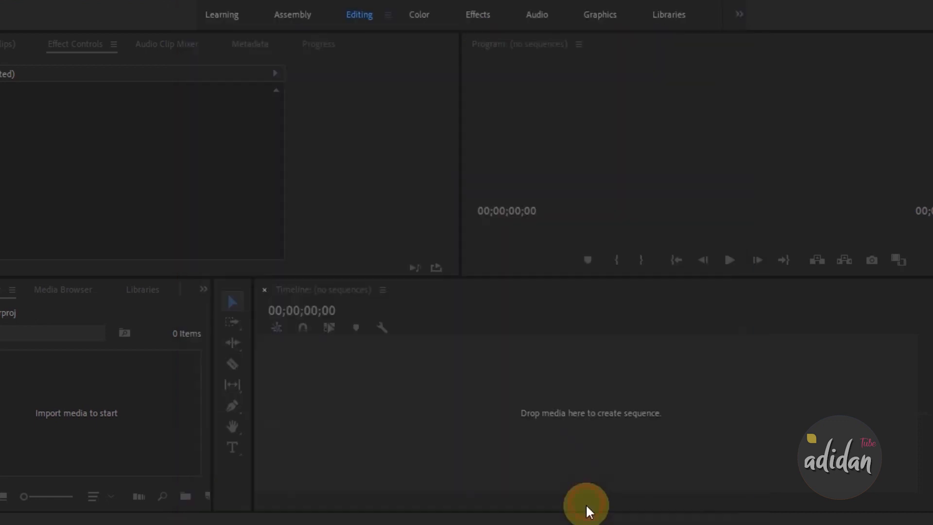
left_click_drag(556, 275, 506, 290)
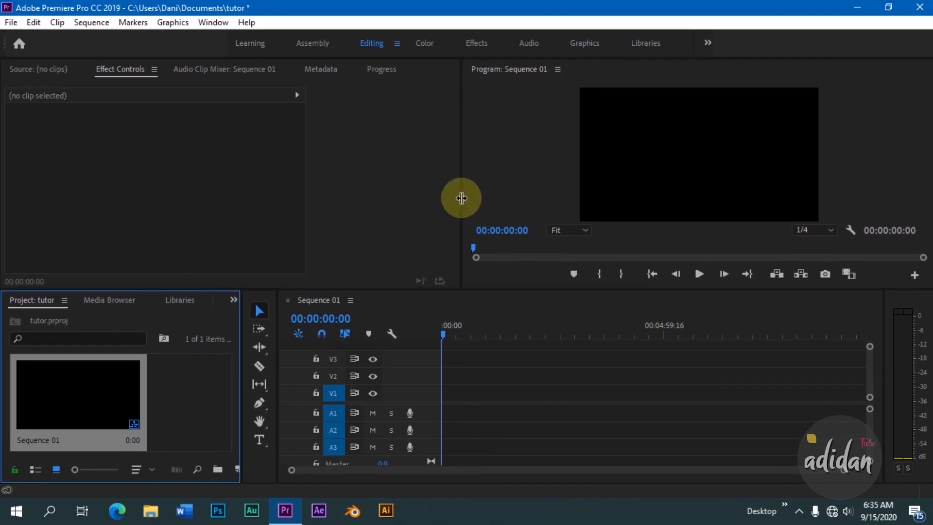
left_click_drag(460, 198, 442, 198)
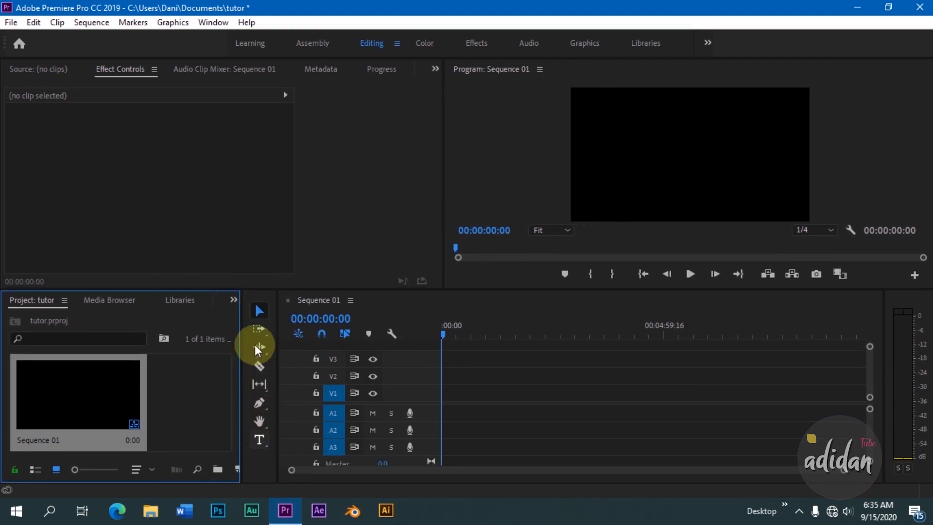
Step: Add a text title reading "adidan" to the Program monitor frame, then enlarge it and move it toward the upper middle
left_click(259, 451)
left_click(638, 163)
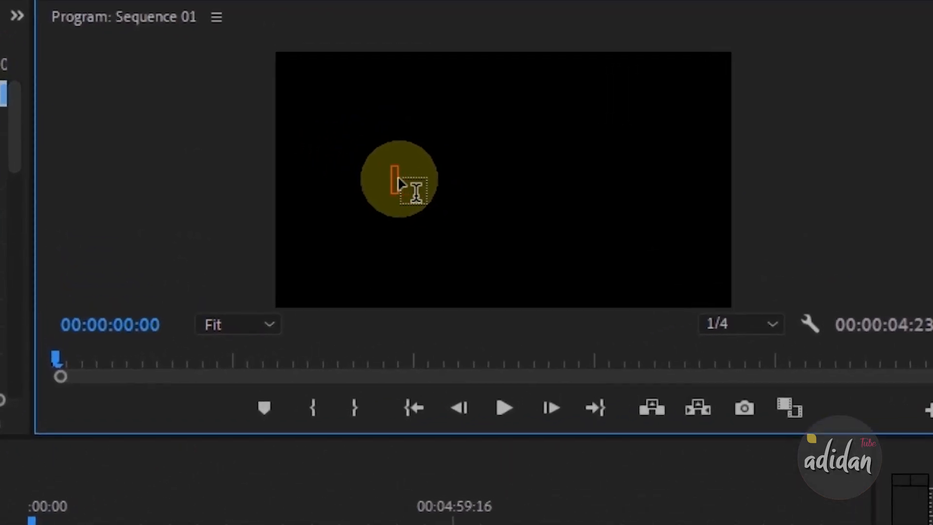
type("adidan")
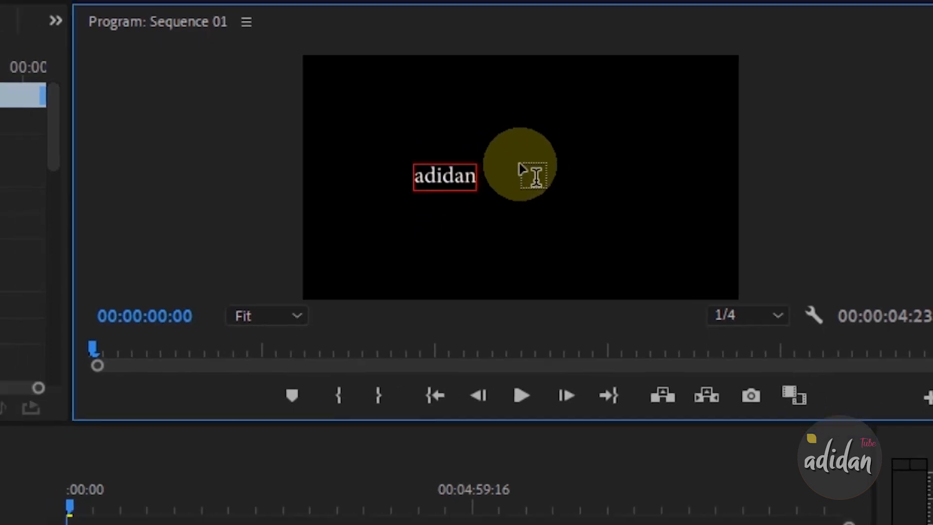
left_click(256, 311)
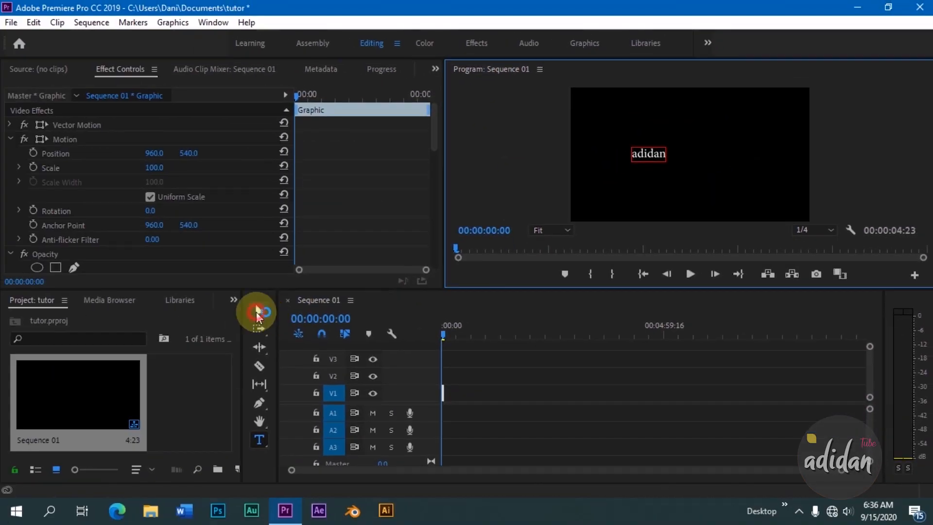
left_click_drag(666, 163, 693, 155)
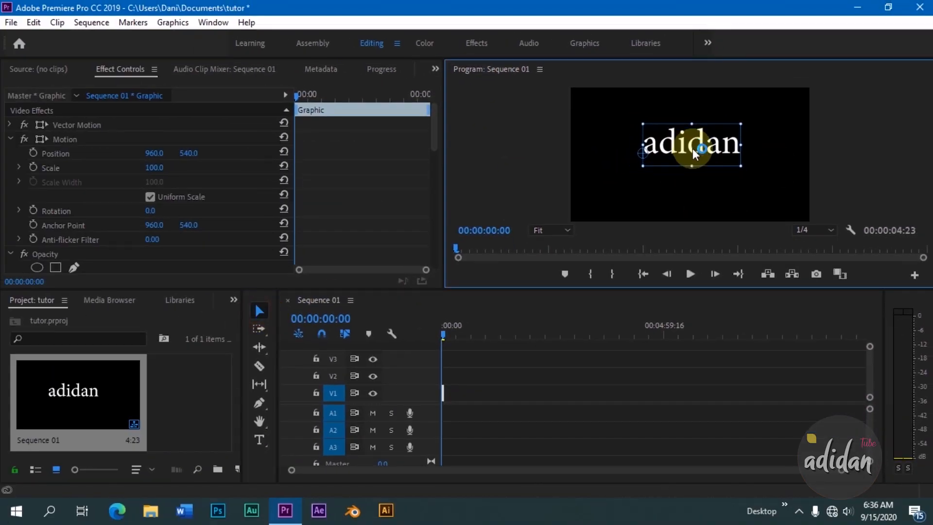
Step: Change the font of the "adidan" title to Melodya Chatrina
scroll(131, 202, "down", 5)
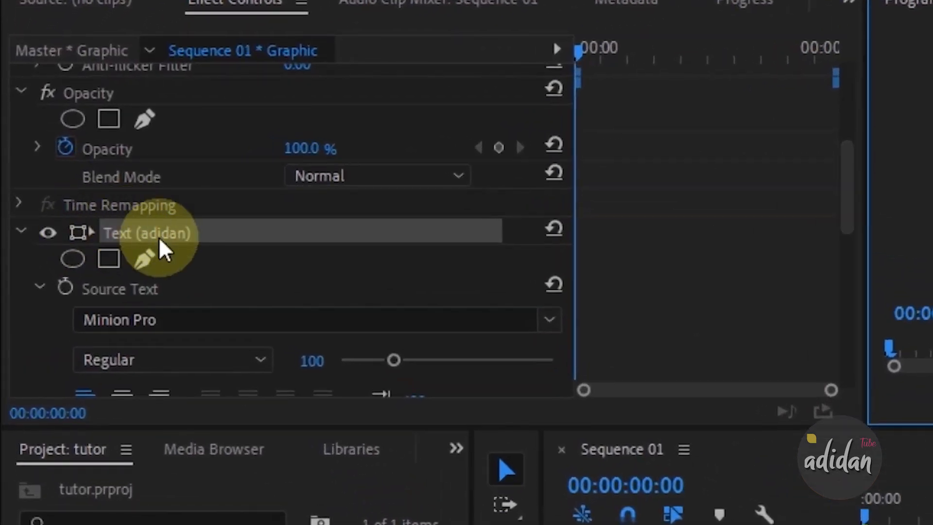
scroll(142, 273, "down", 3)
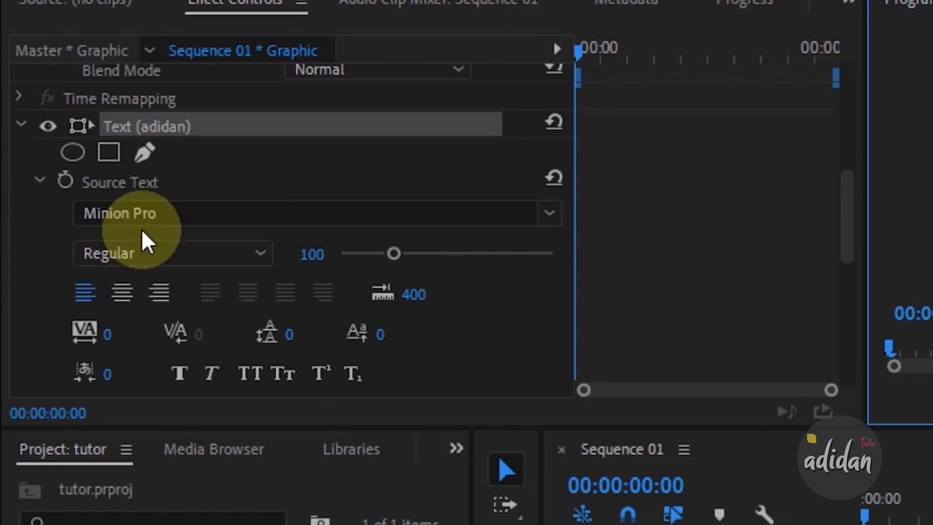
scroll(240, 200, "down", 1)
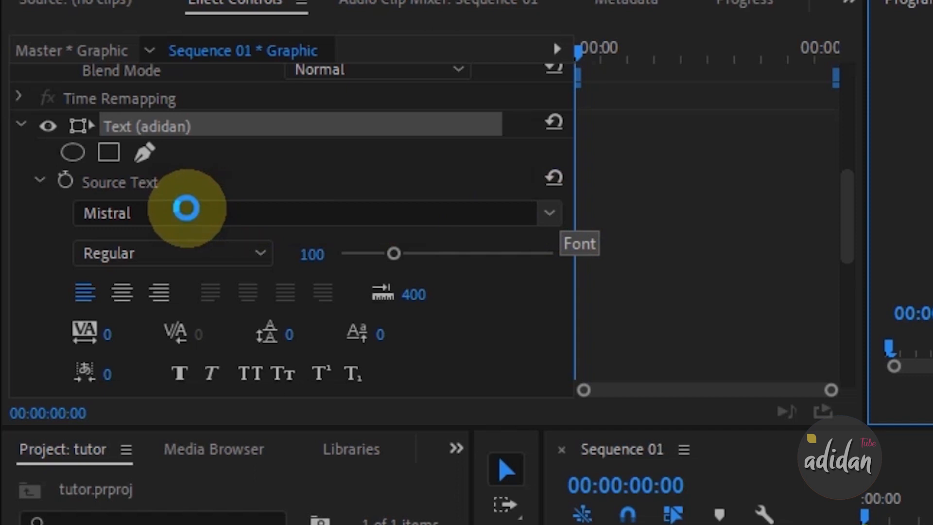
left_click(186, 207)
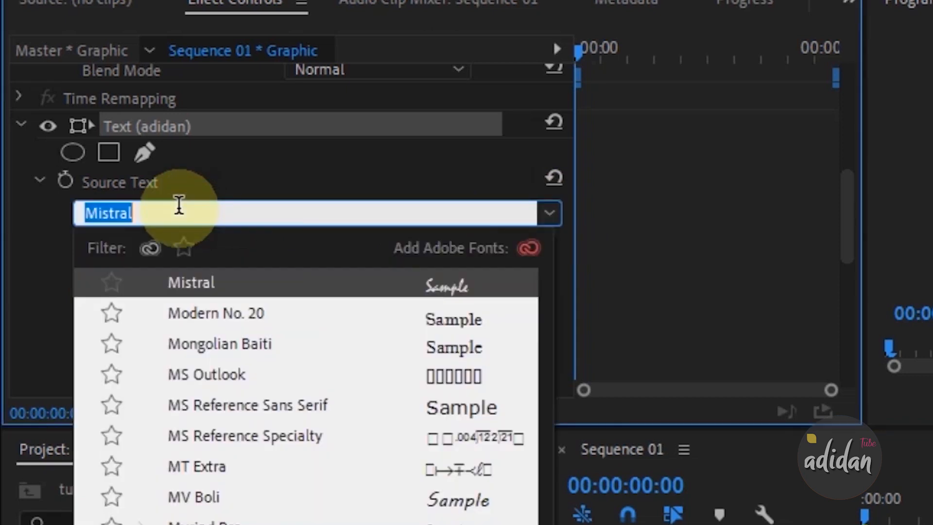
type("melody")
key("Return")
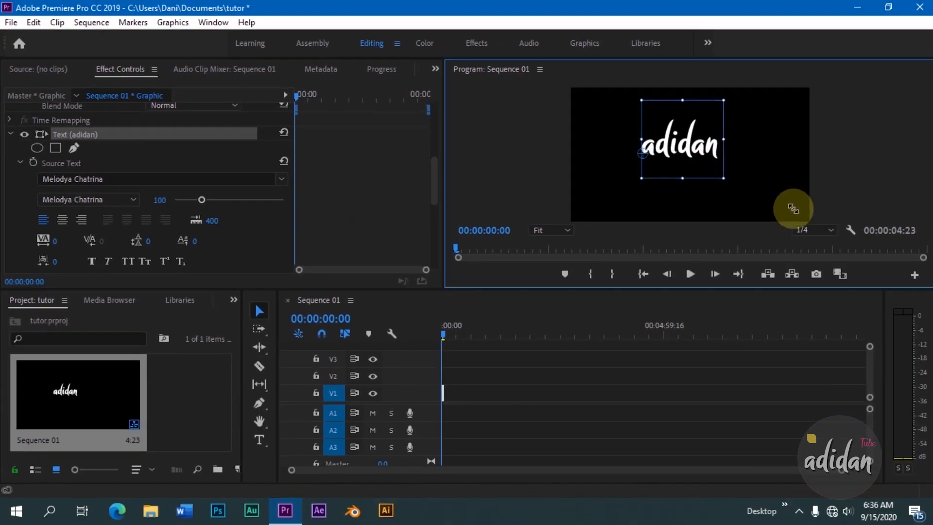
Step: Enlarge the "adidan" title to a scale of about 582 and position it near the middle of the frame, at about 628, 601
left_click_drag(793, 209, 776, 199)
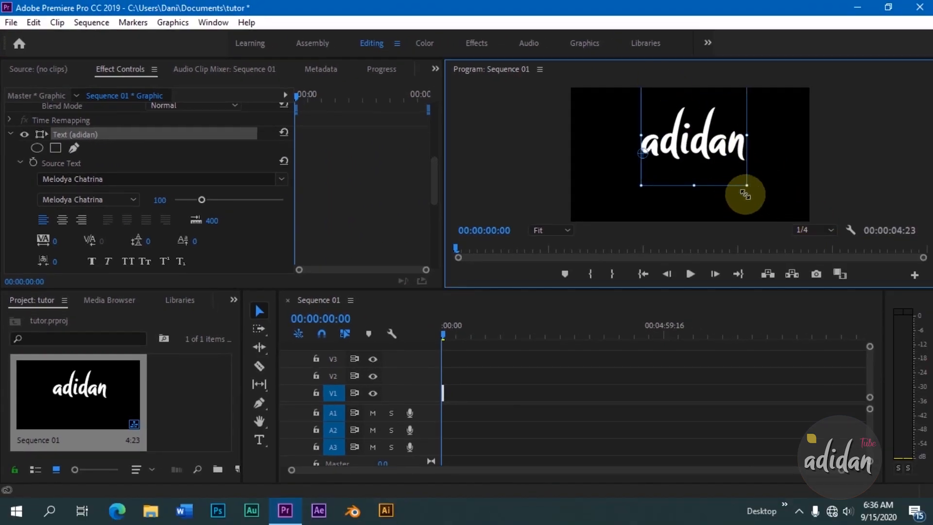
left_click_drag(739, 186, 731, 183)
left_click_drag(700, 145, 707, 154)
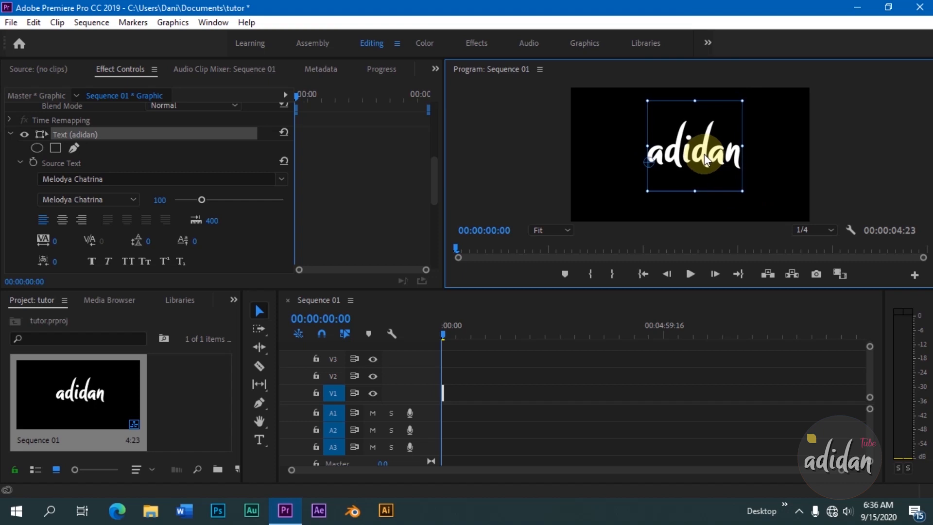
Step: Change the fill color of the "adidan" title to a dark golden yellow
scroll(199, 228, "down", 2)
scroll(174, 228, "up", 2)
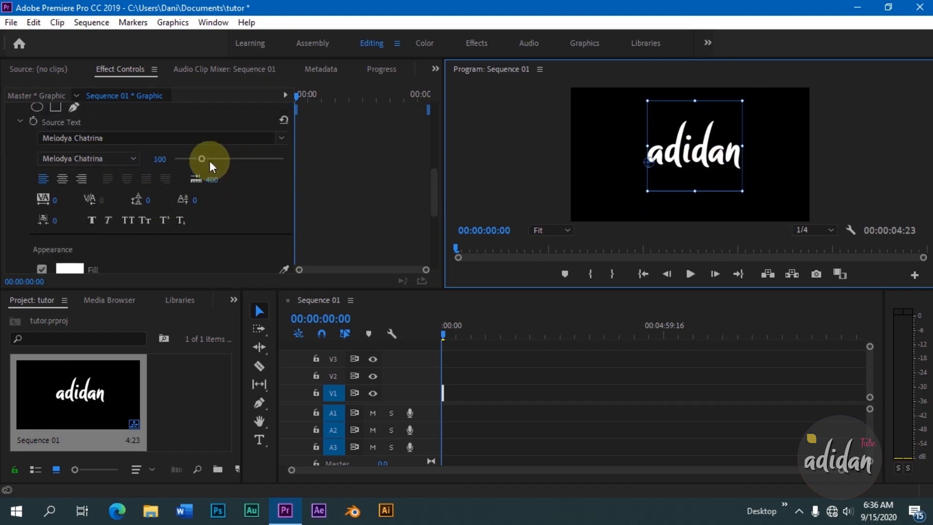
scroll(166, 197, "down", 3)
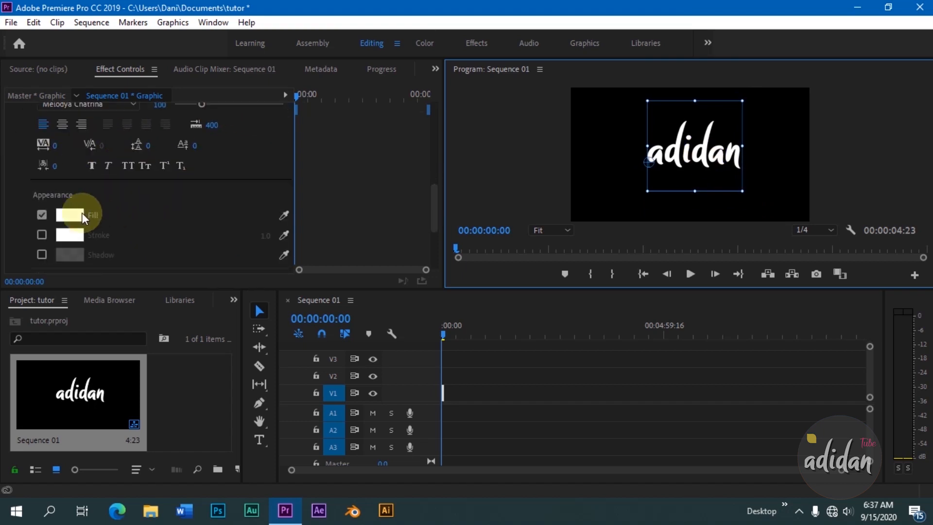
left_click(75, 215)
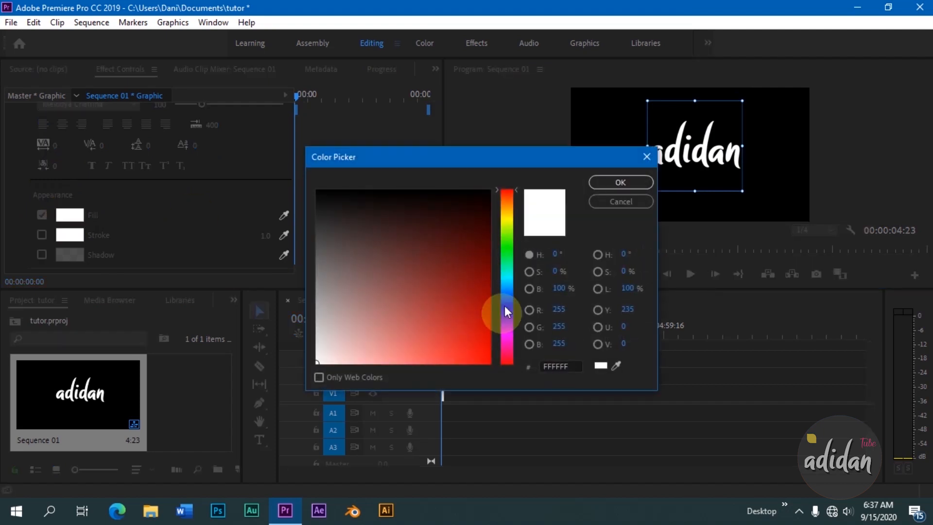
left_click(506, 216)
left_click(485, 327)
left_click(620, 182)
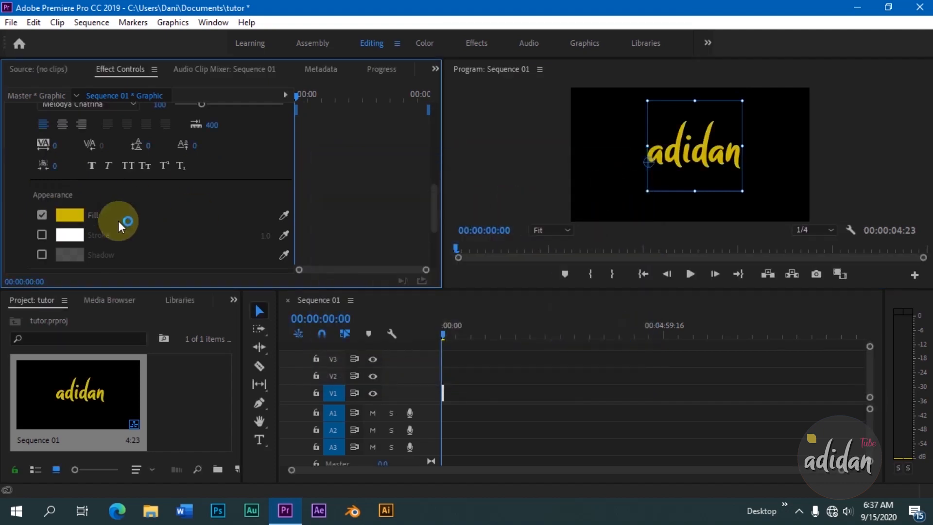
Step: Enable a shadow on the "adidan" title and set its color to near white
scroll(39, 197, "down", 2)
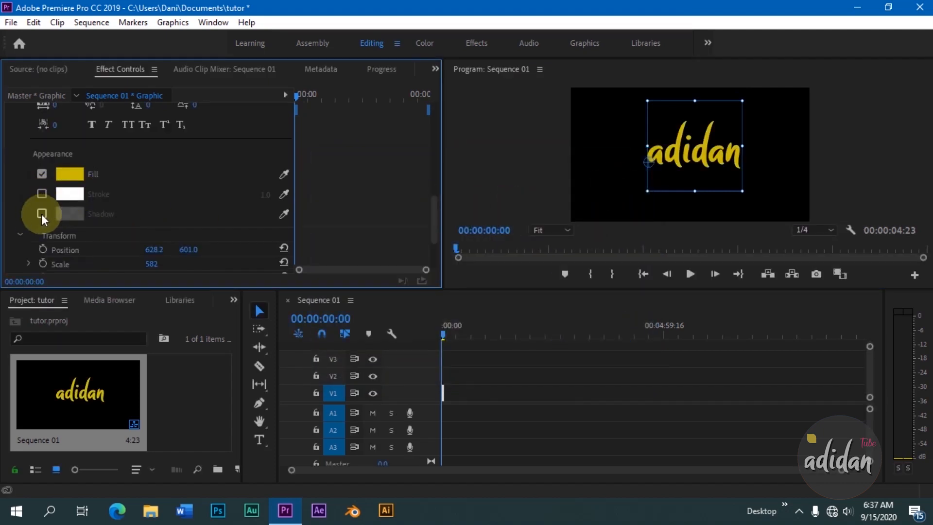
left_click(41, 214)
left_click(69, 215)
left_click_drag(381, 350, 355, 350)
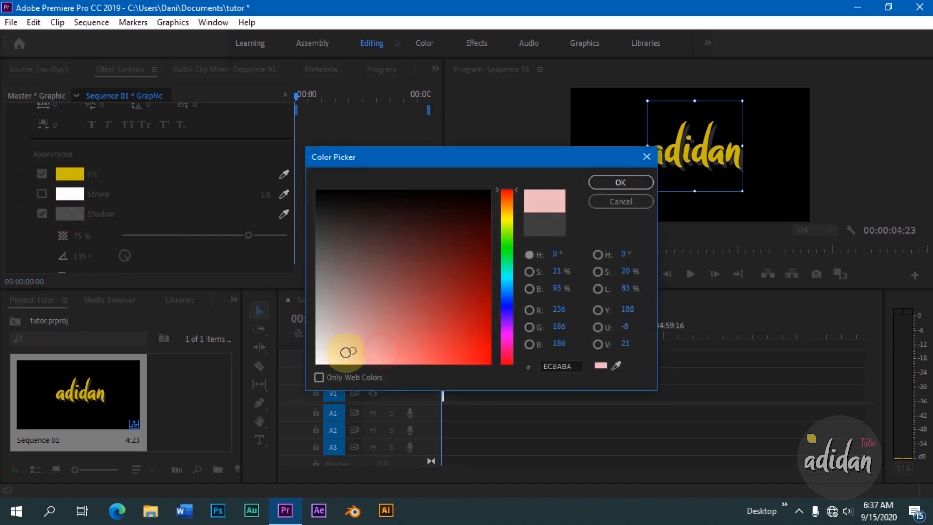
left_click(316, 360)
left_click(596, 184)
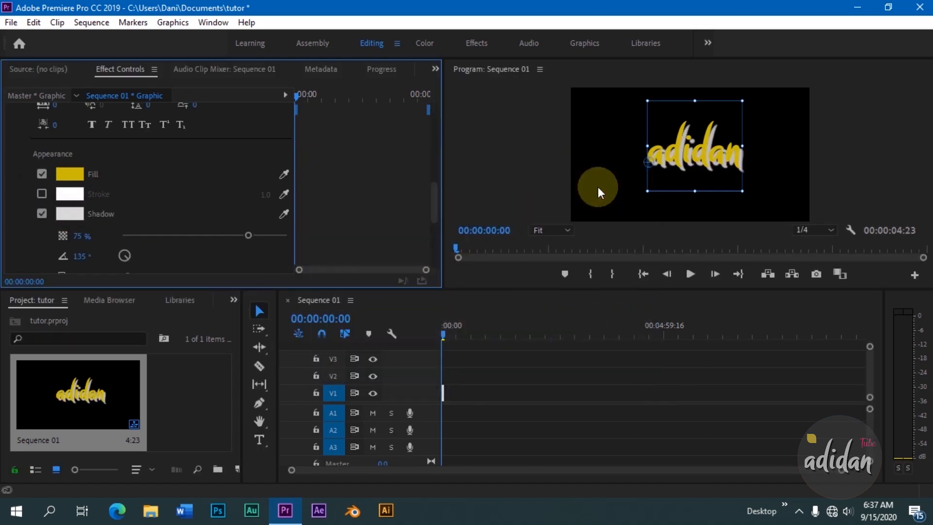
Step: Set the title's shadow to 100% opacity, 108° angle, 1.7 distance, 0.4 size and 0 blur
scroll(184, 250, "down", 3)
left_click_drag(246, 167, 319, 170)
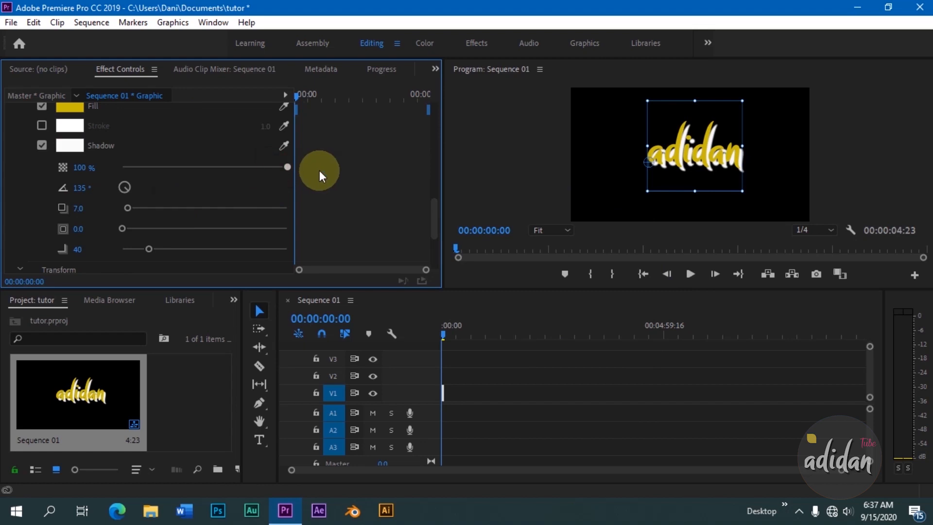
left_click_drag(124, 189, 121, 208)
scroll(121, 206, "down", 1)
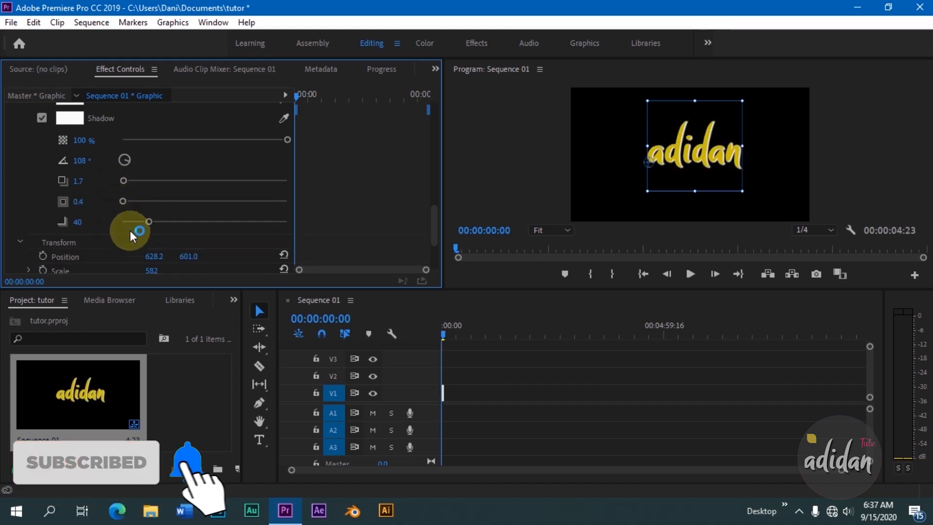
left_click_drag(189, 224, 117, 226)
Step: Add a second text layer reading "Tube" to the same graphic, then enlarge it and place it centered beneath "adidan"
scroll(104, 228, "down", 4)
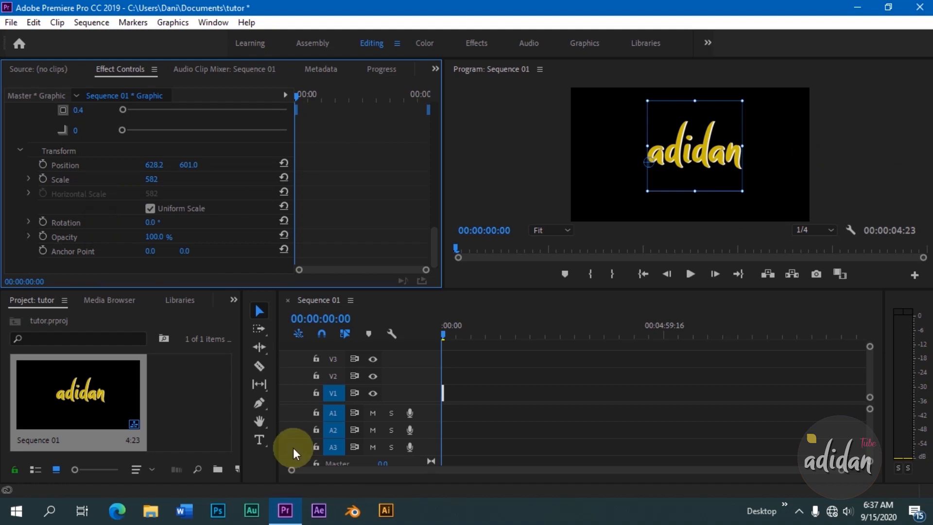
left_click(266, 440)
left_click(658, 201)
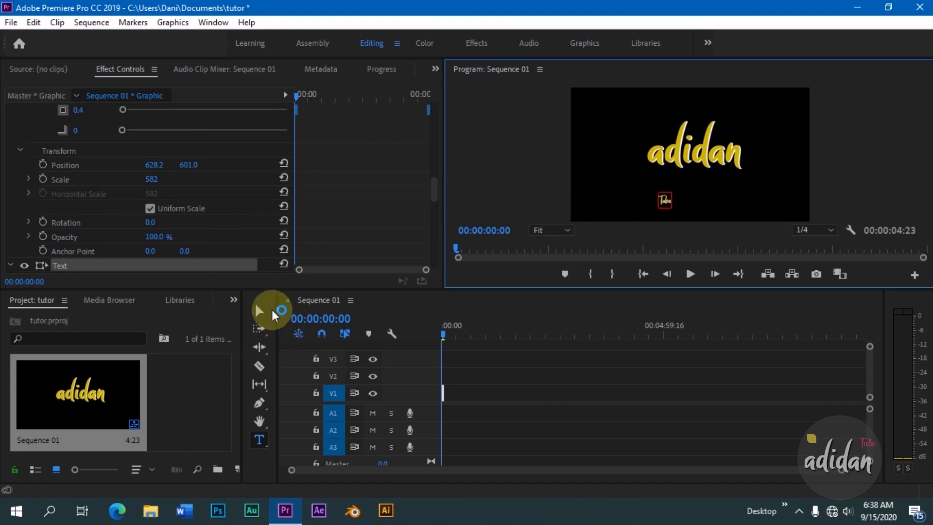
left_click(259, 311)
left_click_drag(672, 209, 771, 223)
mouse_move(688, 178)
left_mouse_down()
mouse_move(693, 170)
mouse_move(698, 188)
left_mouse_up()
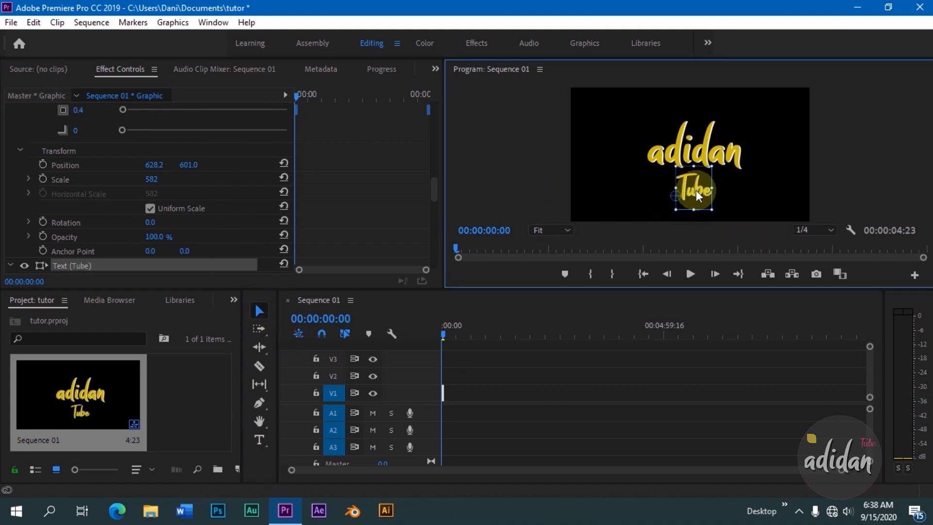
Step: Change the font of the "Tube" text to Arial and shrink it to fit beneath "adidan"
scroll(121, 165, "down", 5)
scroll(118, 166, "up", 5)
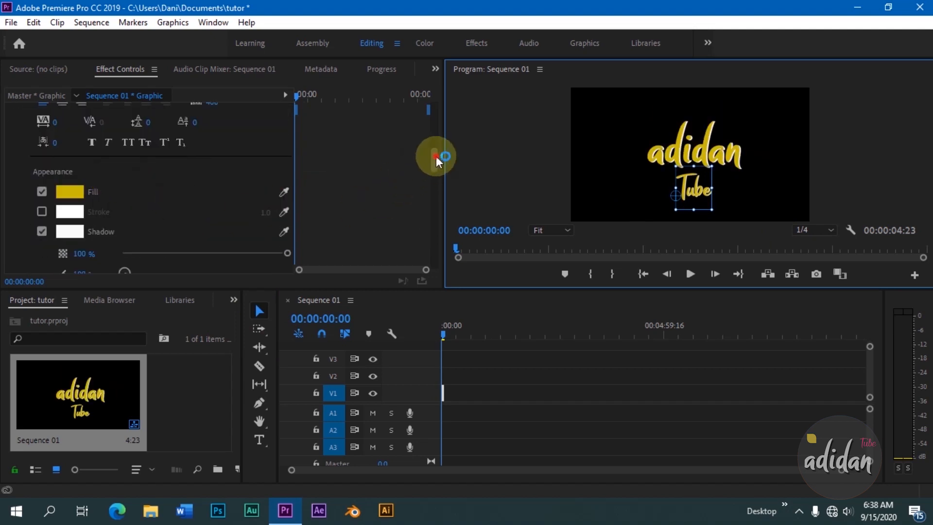
left_click_drag(436, 156, 439, 197)
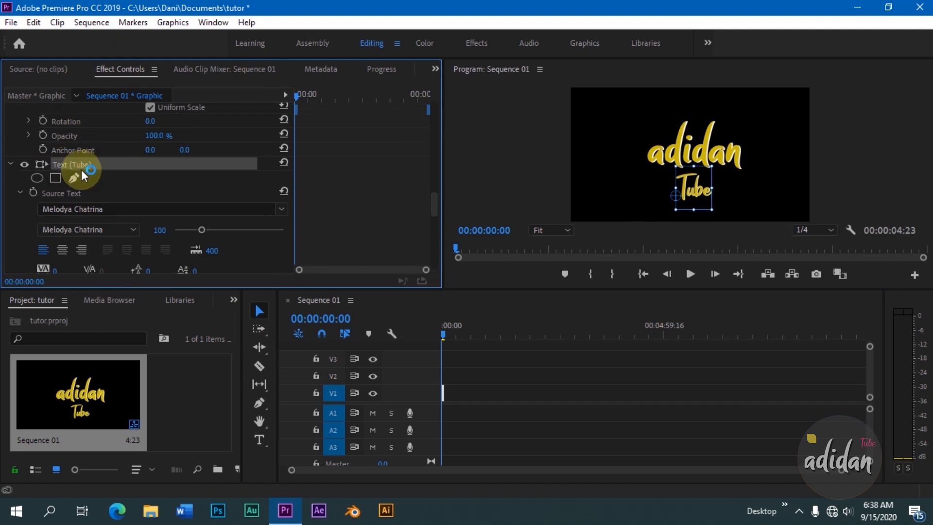
scroll(222, 209, "down", 1)
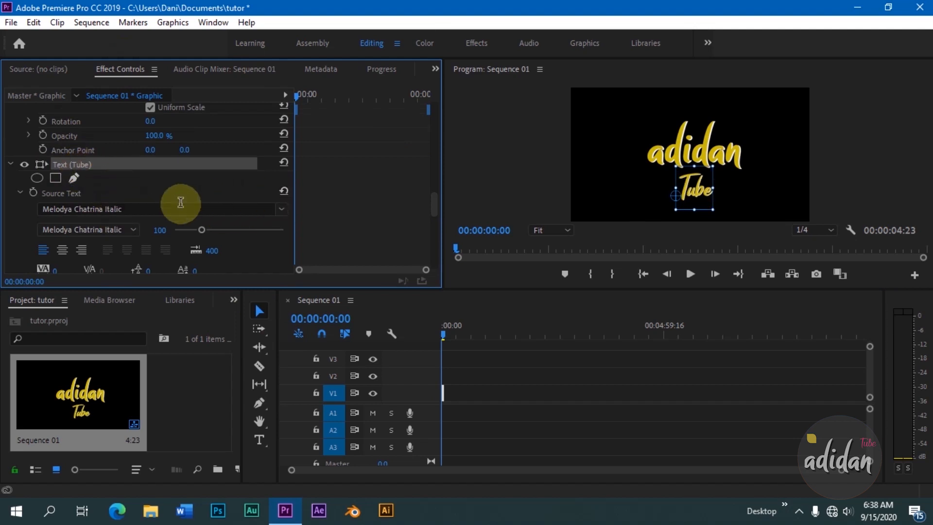
left_click(222, 208)
type("a")
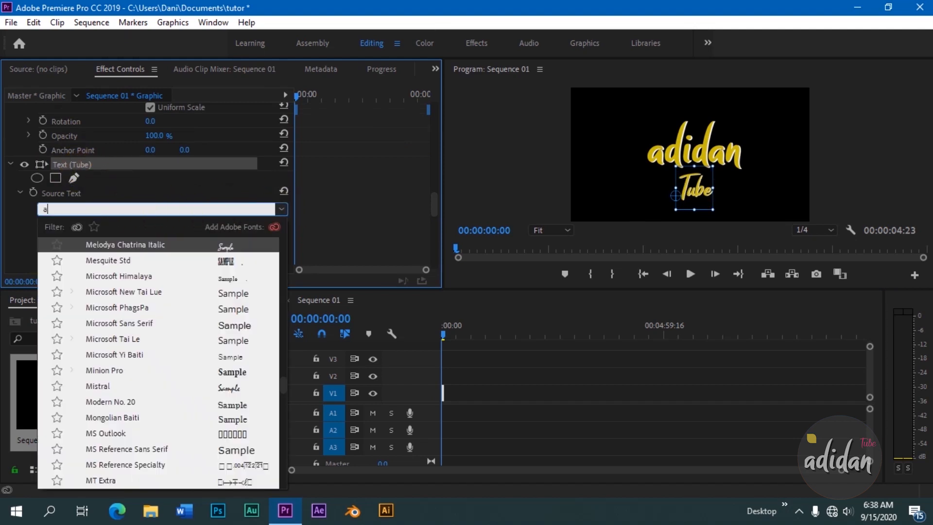
type("rial")
left_click(198, 339)
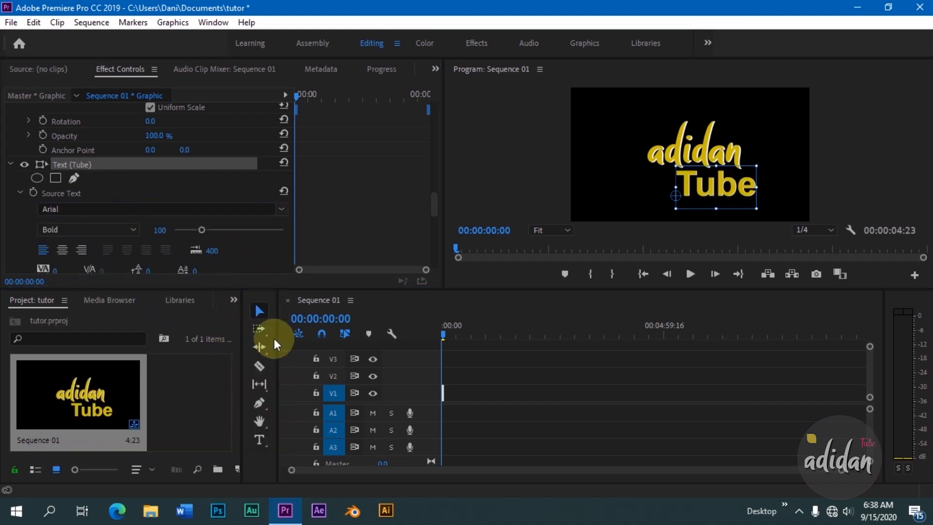
left_click_drag(756, 167, 722, 179)
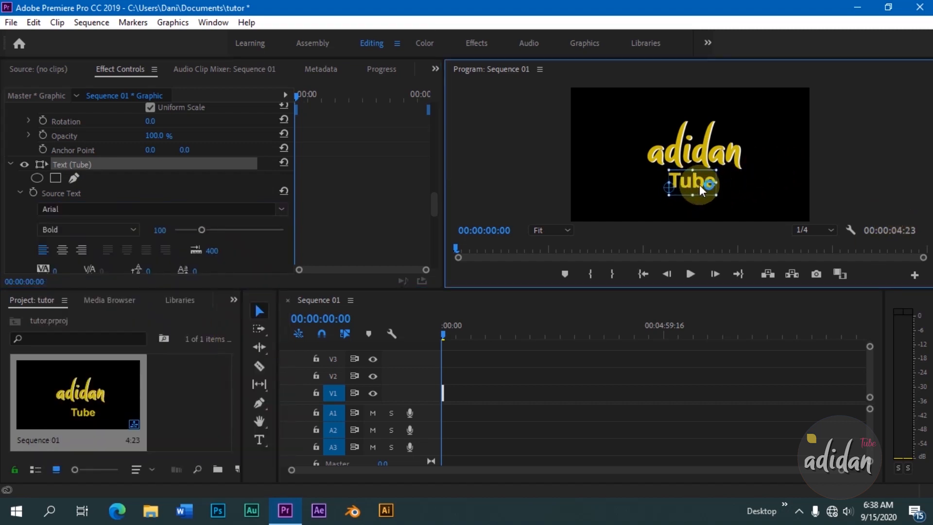
Step: Set the fill of the "Tube" text to red F20813 and nudge it into the center beneath "adidan"
scroll(133, 235, "down", 5)
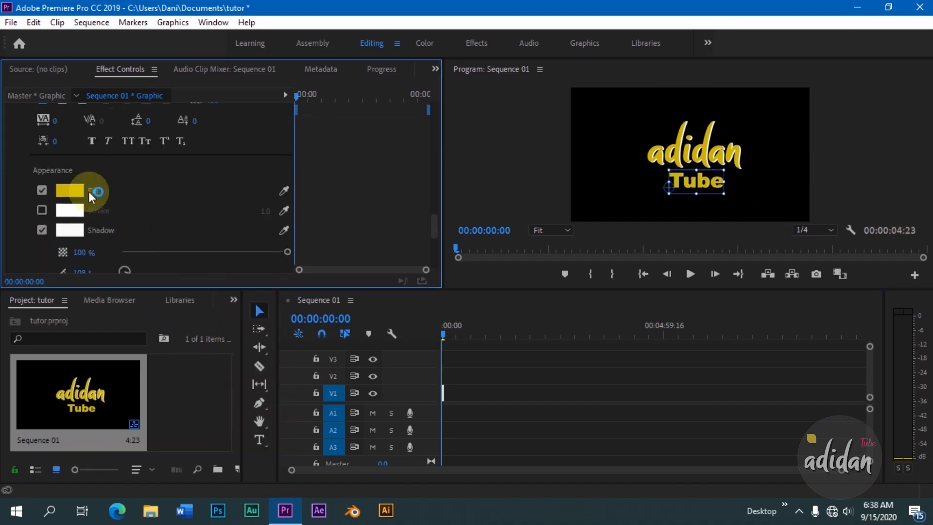
left_click(71, 192)
left_click(507, 362)
left_click_drag(477, 341, 484, 355)
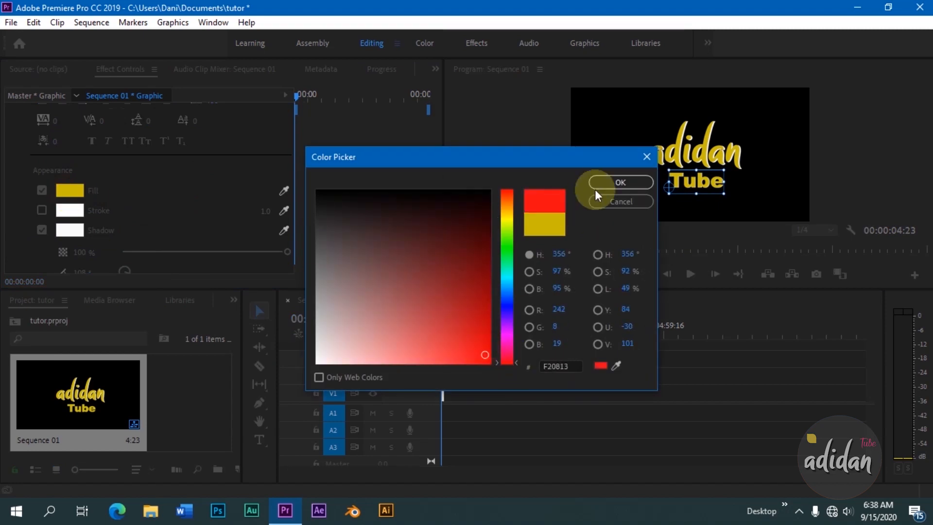
left_click(601, 181)
left_click_drag(701, 190, 698, 187)
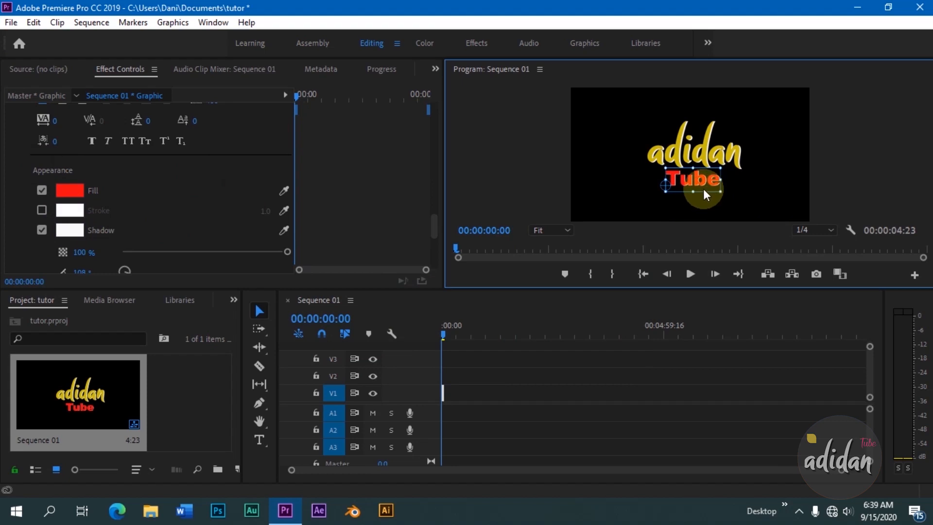
left_click_drag(702, 183, 701, 183)
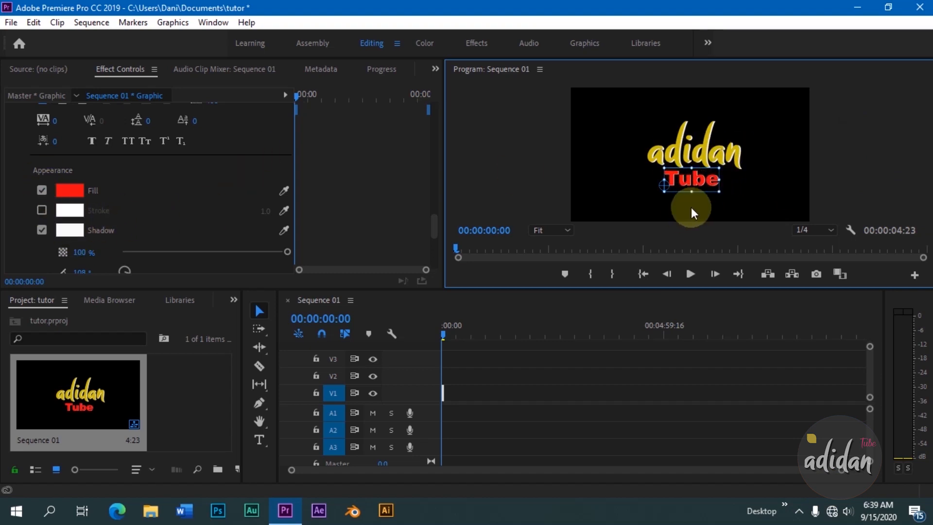
left_click(860, 187)
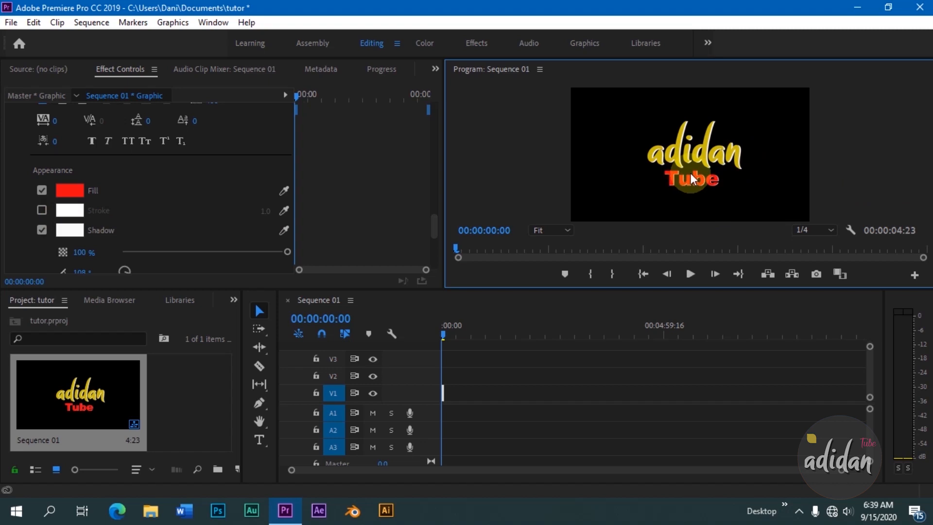
Step: Add a rectangular mask to the "adidan" text layer
left_click_drag(434, 230, 420, 192)
left_click(707, 153)
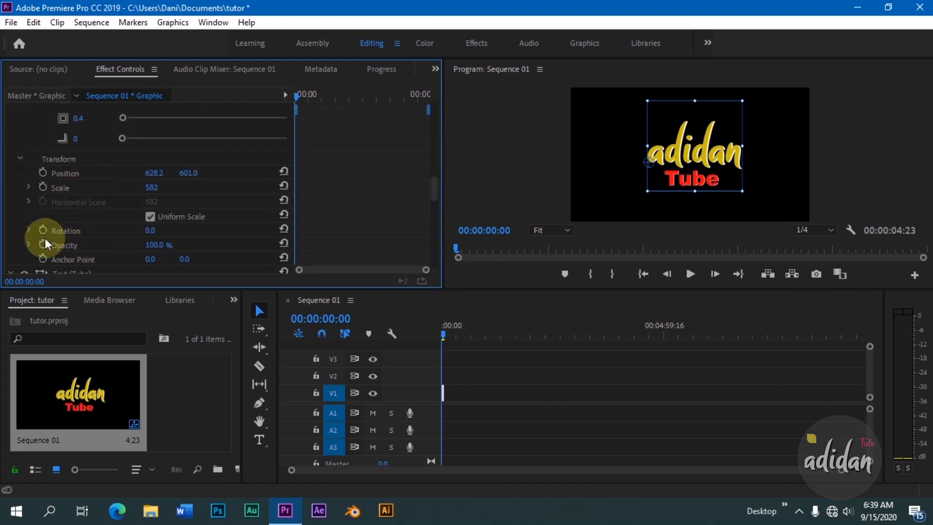
left_click_drag(435, 193, 421, 146)
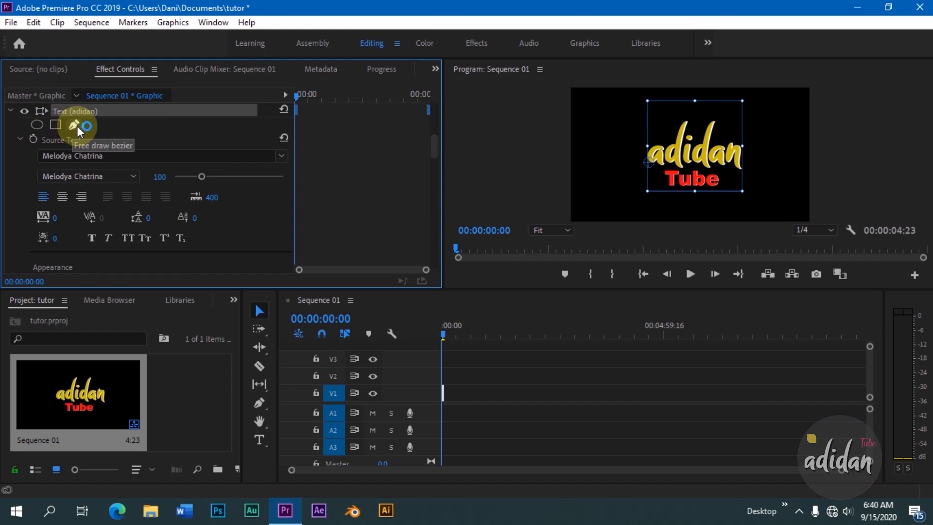
left_click(53, 123)
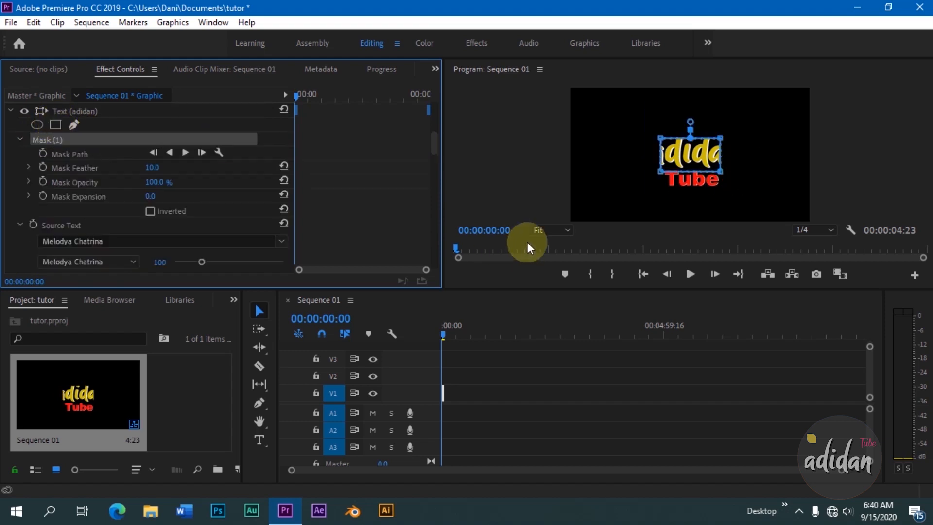
Step: Reshape the "adidan" text's mask at 50% preview magnification by moving its corners outward so it encloses the whole word
left_click(551, 231)
left_click(551, 290)
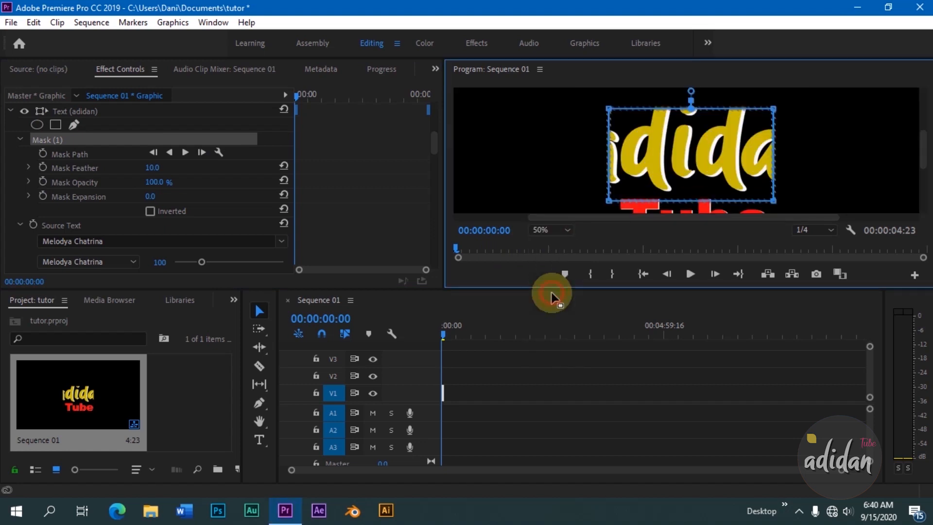
left_click_drag(773, 199, 858, 200)
left_click_drag(774, 109, 844, 105)
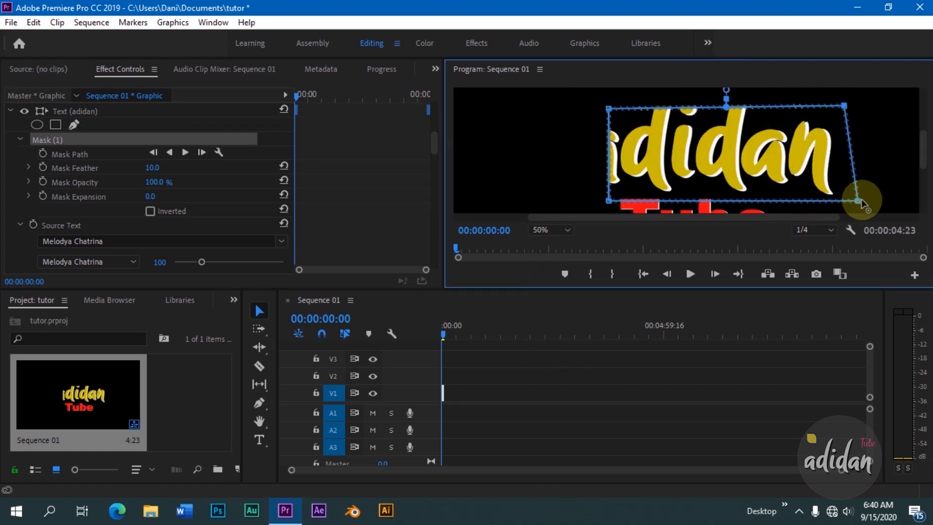
left_click_drag(852, 199, 844, 199)
left_click_drag(608, 108, 564, 90)
left_click_drag(608, 199, 558, 191)
left_click_drag(844, 105, 848, 96)
left_click_drag(567, 92, 562, 92)
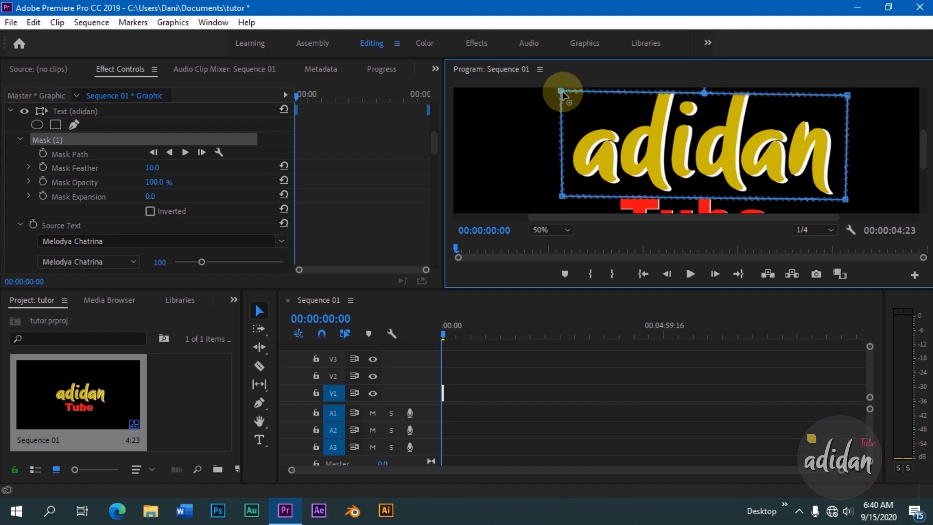
Step: Raise the upper corners of the "adidan" mask above the letters and straighten its corners into an even rectangle around the word
left_click(259, 418)
left_click_drag(487, 113, 485, 137)
left_click(259, 402)
left_click_drag(562, 139, 560, 88)
left_click_drag(849, 144, 857, 100)
left_click(566, 230)
left_click(554, 270)
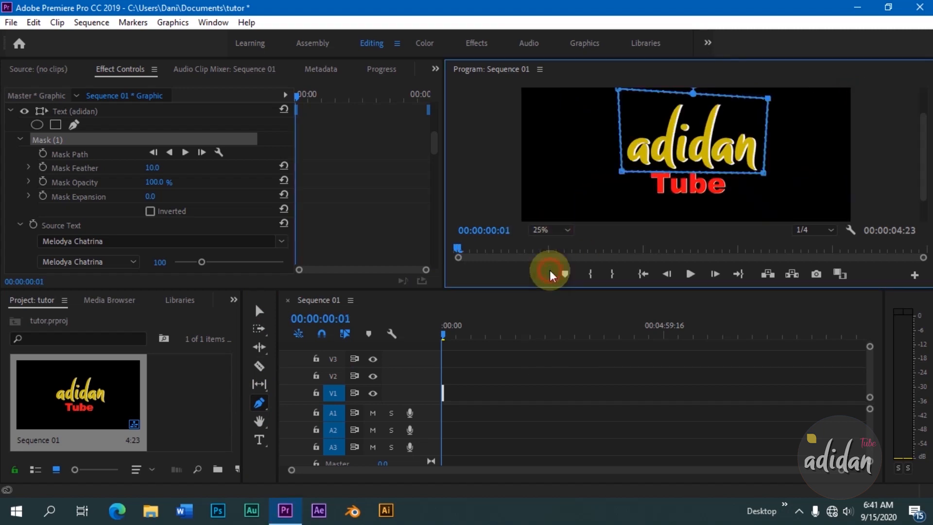
left_click_drag(622, 92, 620, 97)
left_click_drag(765, 173, 769, 176)
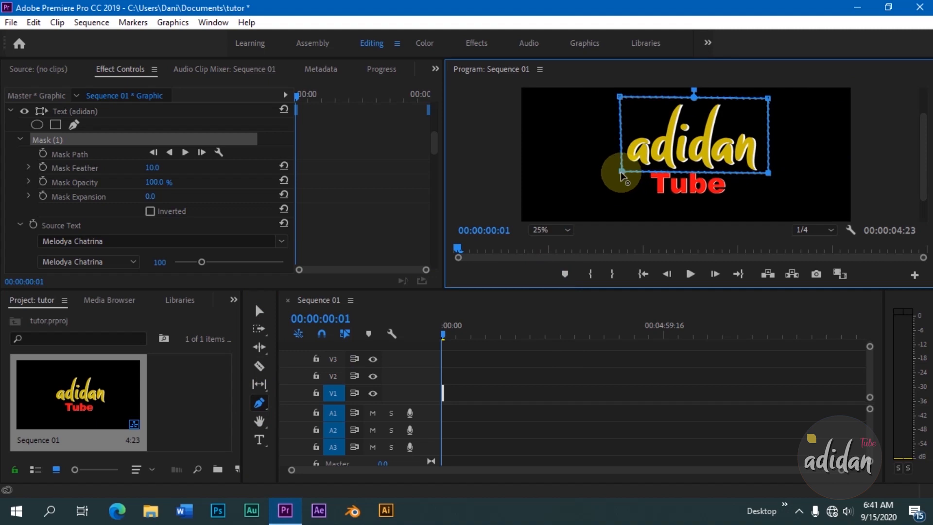
left_click_drag(618, 172, 619, 174)
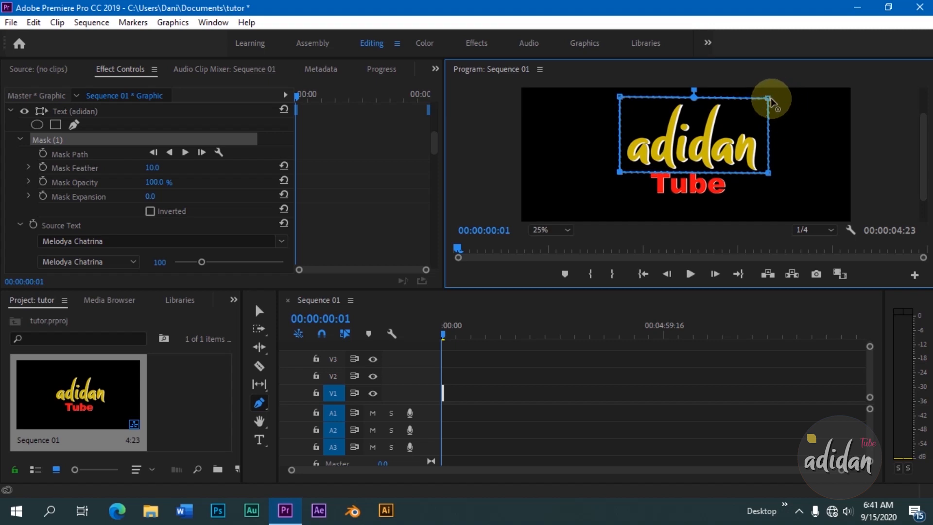
left_click_drag(770, 99, 769, 100)
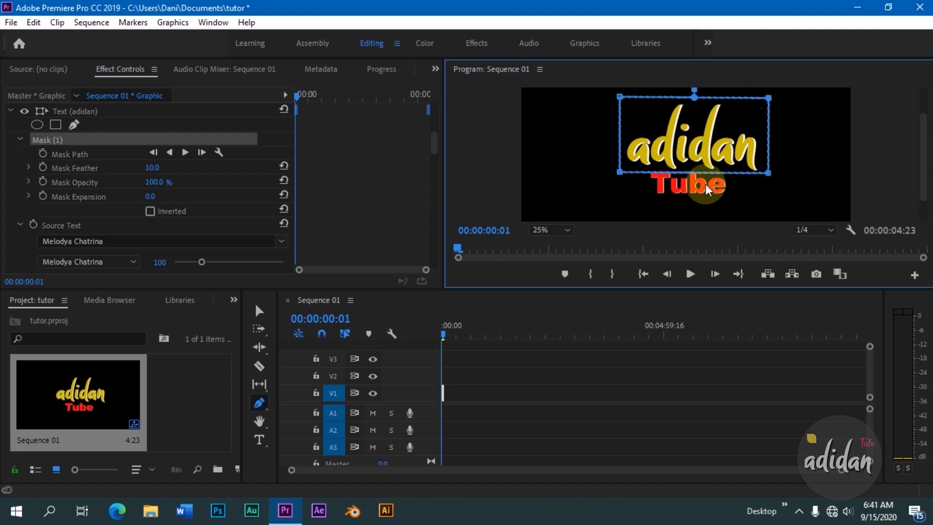
Step: Trim the end of the title graphic clip on V1 to a duration of 00:00:04:00
left_click(259, 310)
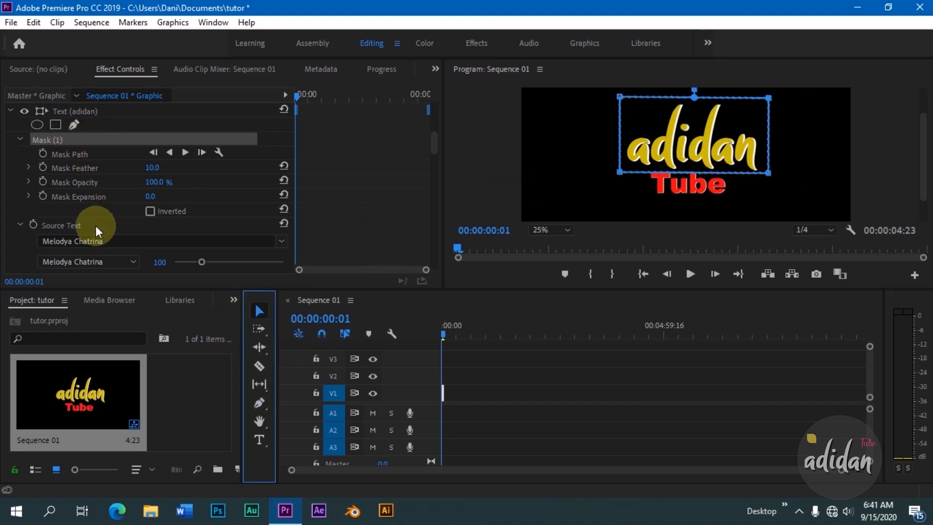
scroll(95, 225, "down", 10)
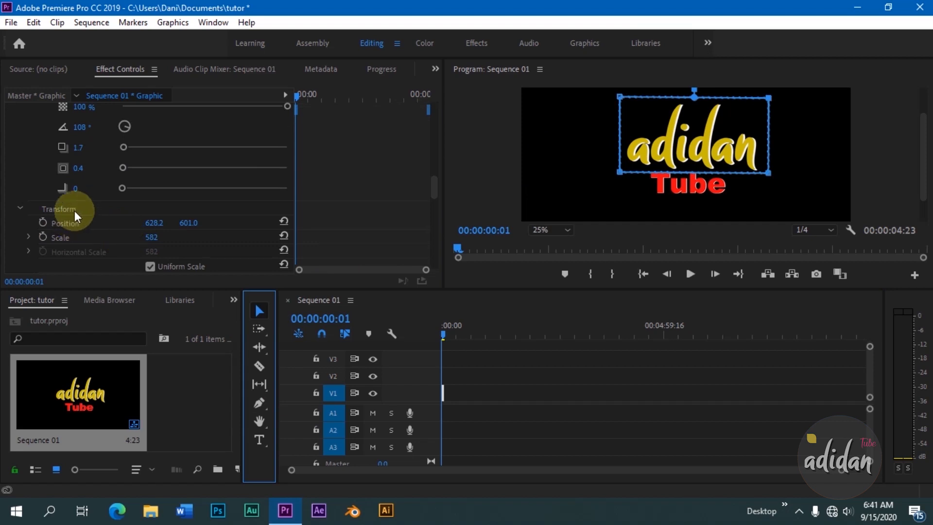
scroll(59, 212, "down", 3)
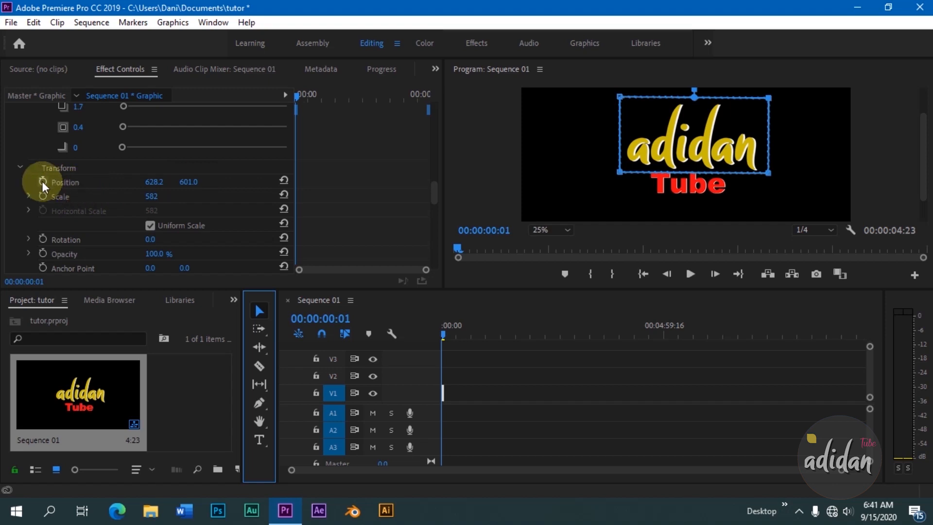
left_click_drag(842, 469, 593, 503)
left_click_drag(681, 394, 635, 394)
Step: Set a Position keyframe for the "adidan" text at 00:00:01:21
left_click_drag(454, 323, 522, 333)
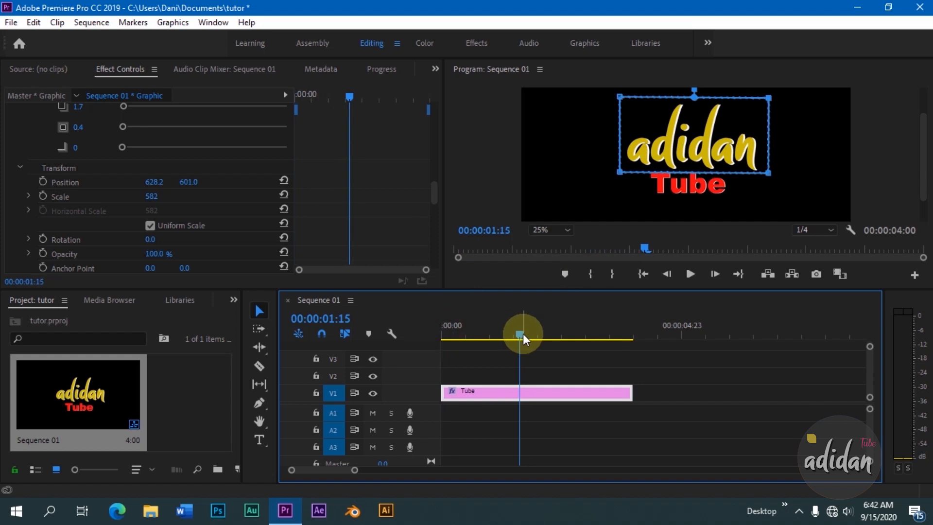
left_click_drag(524, 328, 531, 332)
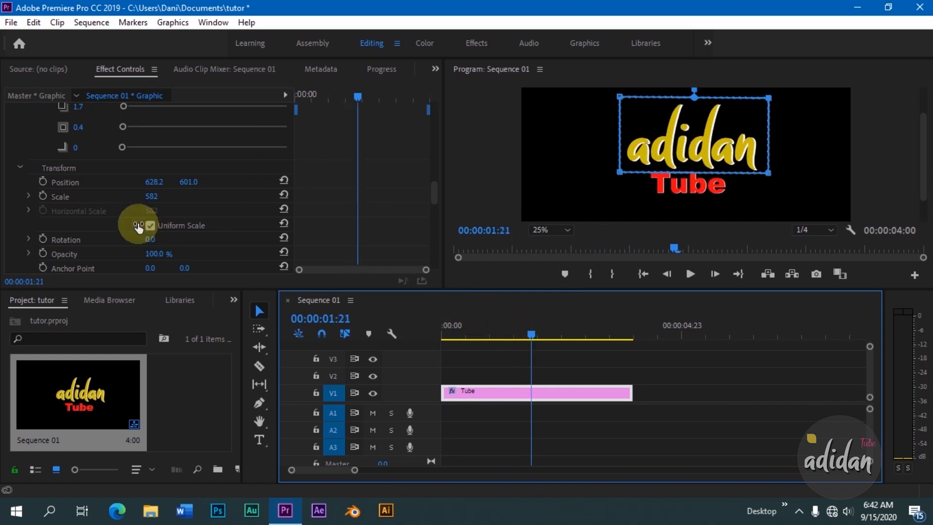
left_click(43, 181)
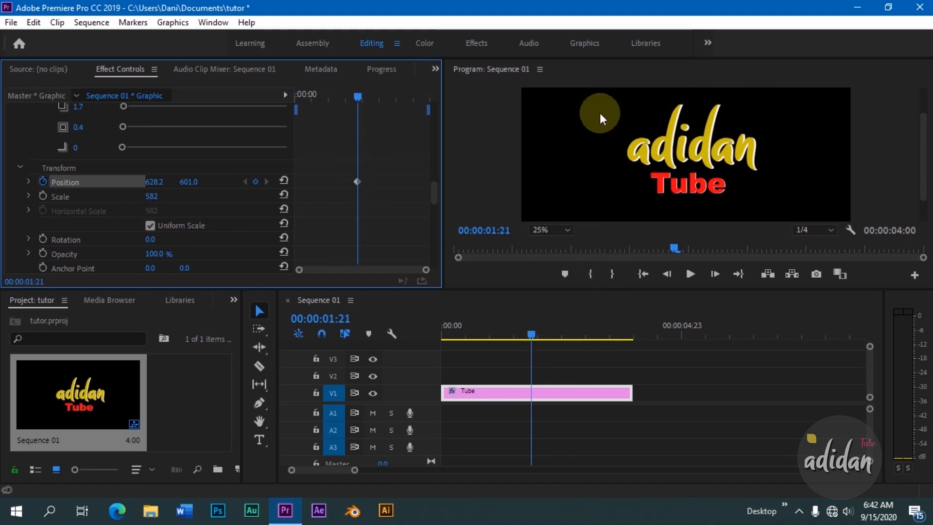
Step: Lower the "adidan" text's vertical position at 00:00:00:00 until it is hidden below its mask, and play the animation
left_click(440, 336)
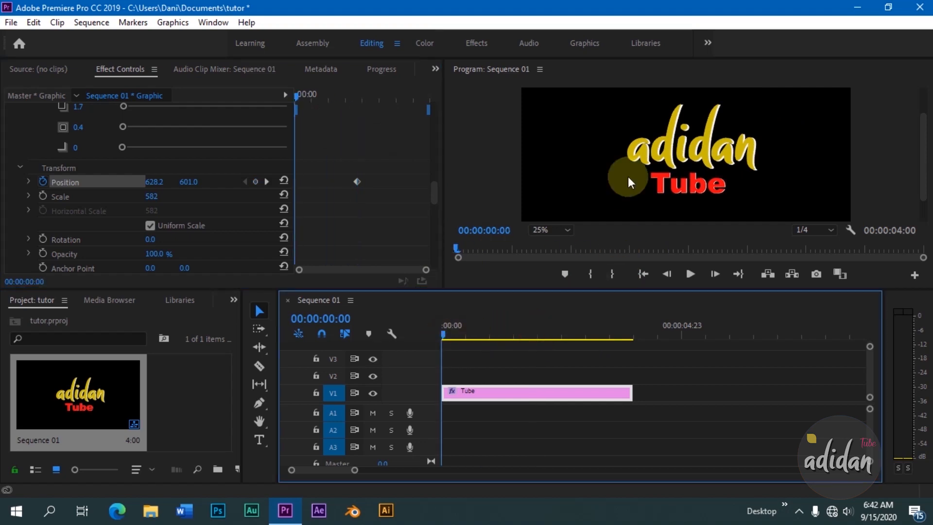
left_click_drag(185, 182, 321, 182)
left_click(694, 276)
left_click(537, 121)
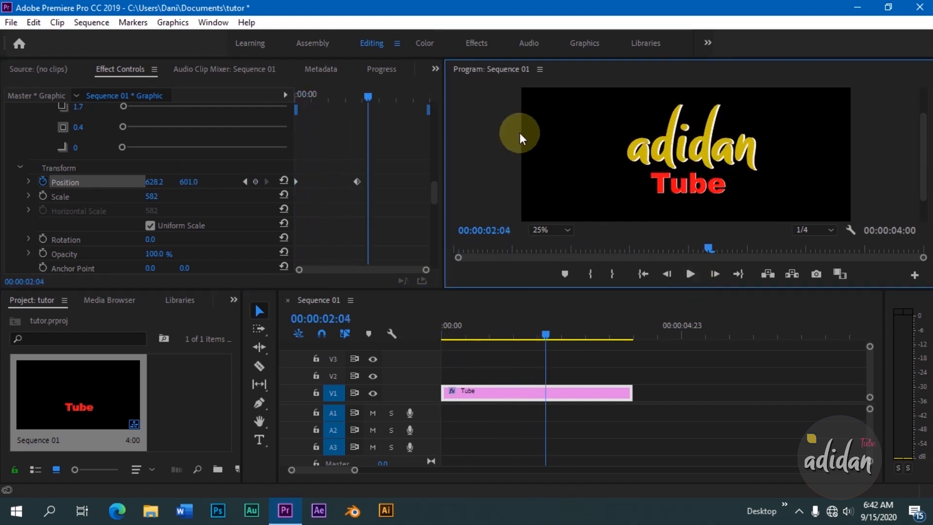
Step: Add a rectangular mask to the "Tube" text at 00:00:01:21 and shift it slightly downward over the word
left_click_drag(368, 95, 357, 134)
mouse_move(361, 96)
left_mouse_down()
mouse_move(328, 99)
mouse_move(358, 98)
left_mouse_up()
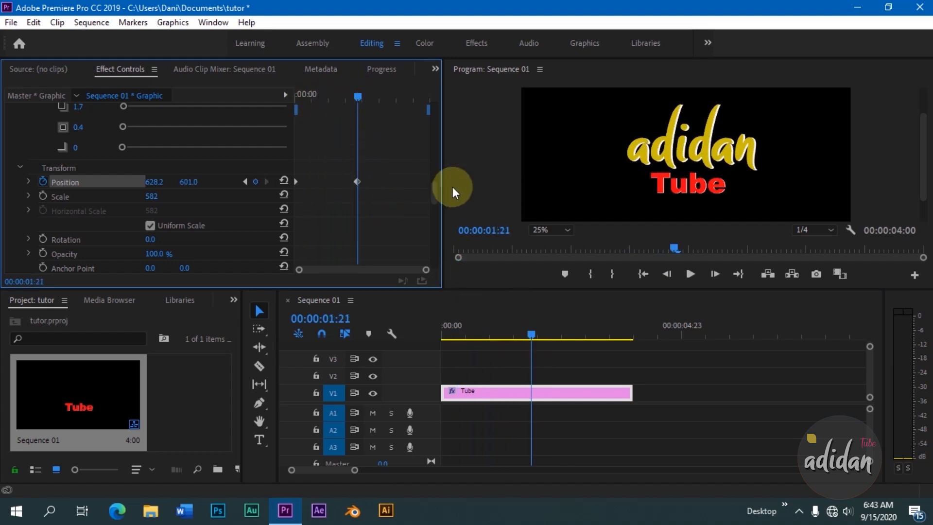
left_click(670, 191)
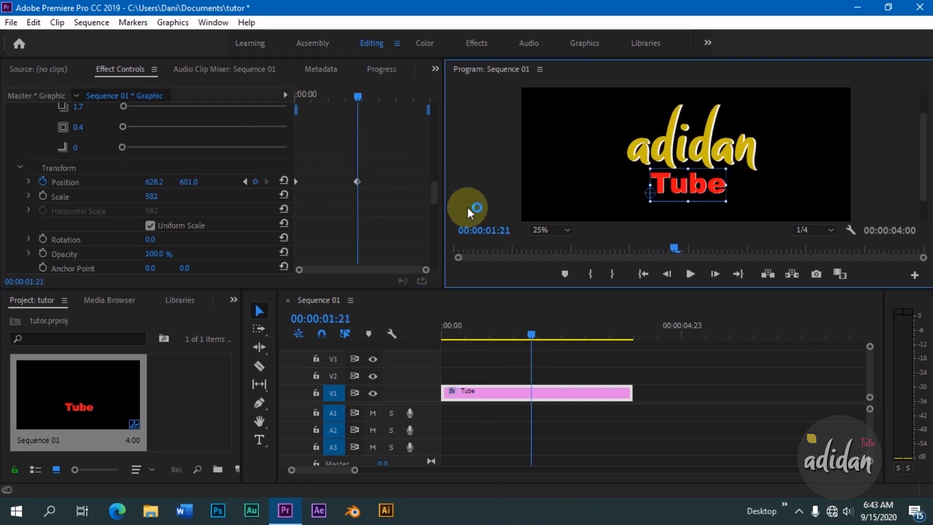
left_click_drag(433, 185, 439, 232)
scroll(135, 179, "up", 5)
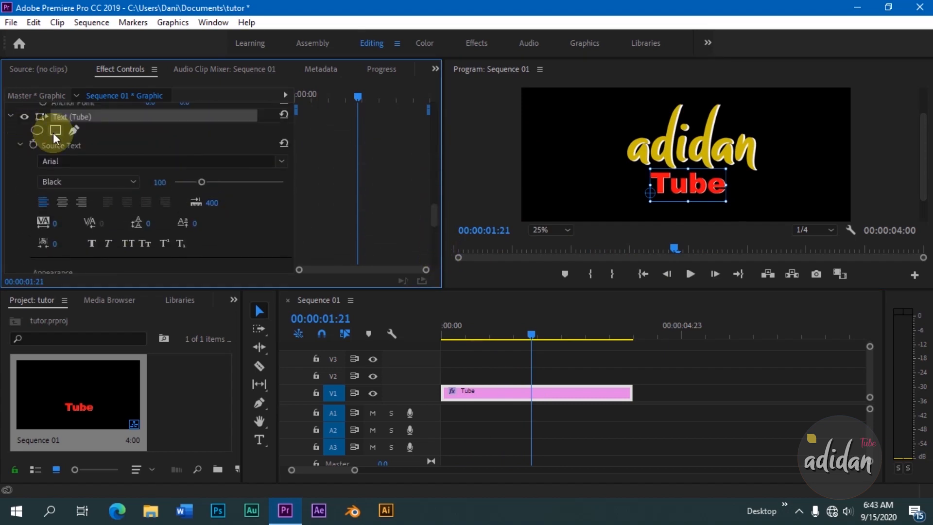
left_click(55, 131)
left_click_drag(701, 196, 699, 205)
Step: Adjust the upper corners of the "Tube" mask at 75% preview magnification so its upper edge runs level just above the word
left_click(554, 229)
left_click(551, 305)
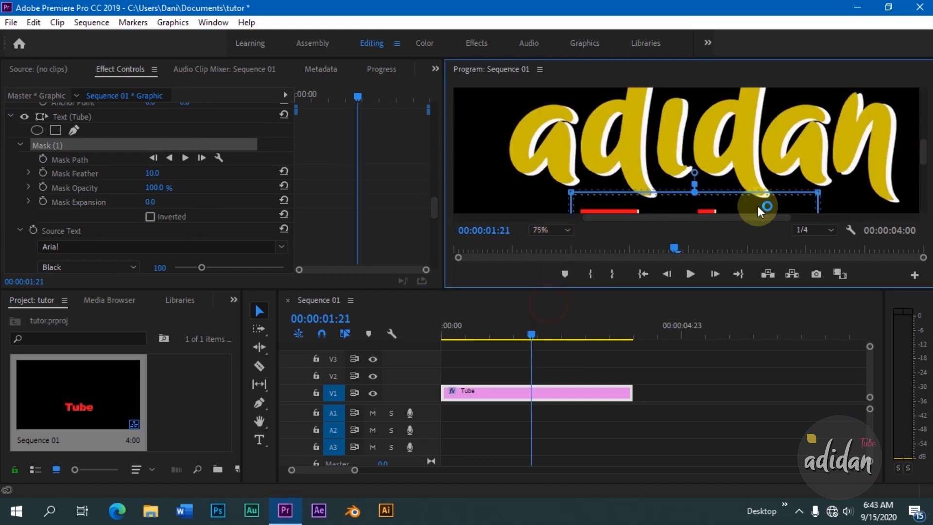
left_click(260, 420)
left_click_drag(736, 150, 734, 95)
left_click(259, 311)
left_click_drag(566, 136, 562, 145)
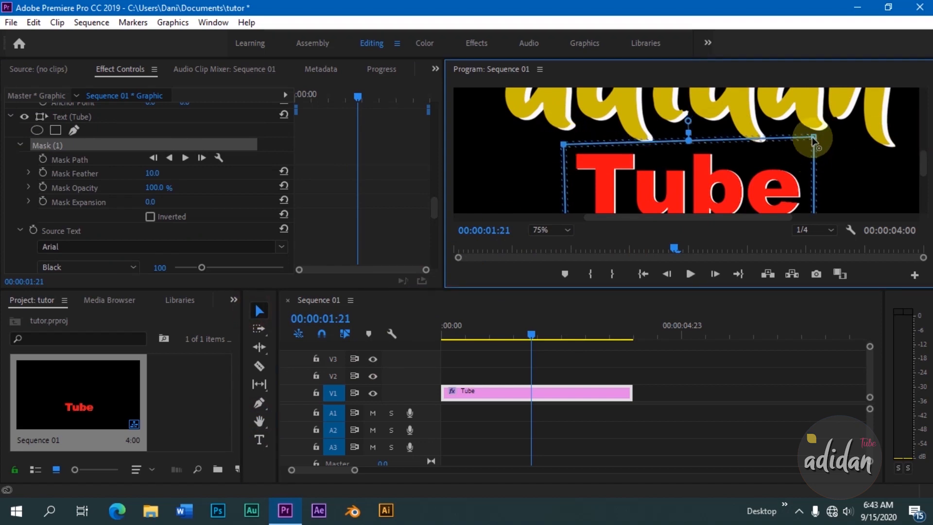
left_click_drag(814, 137, 816, 145)
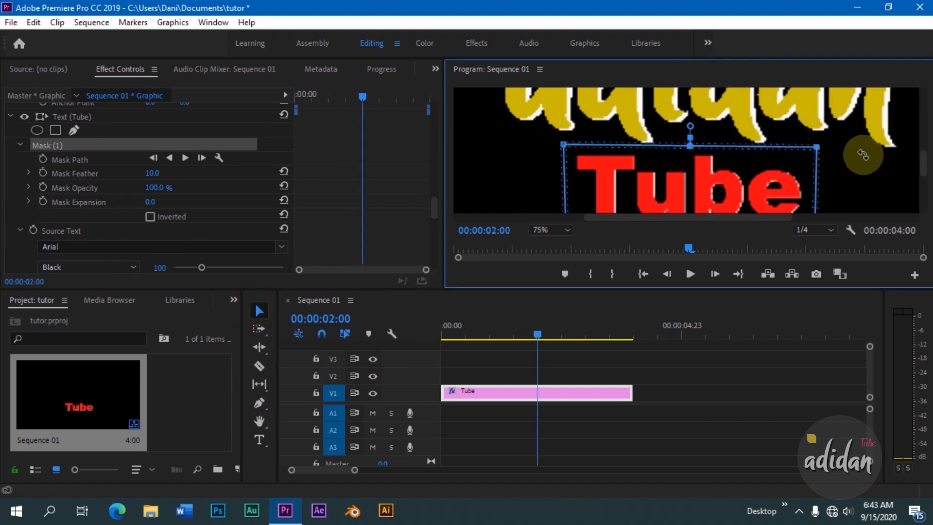
Step: Fit the whole frame in the preview and set a Position keyframe for the "Tube" text at 00:00:01:22
left_click(540, 230)
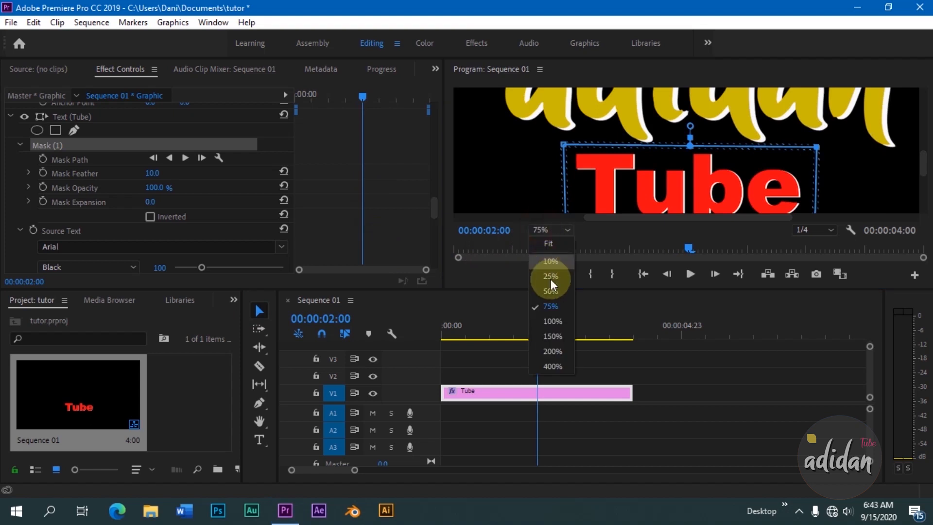
left_click(549, 244)
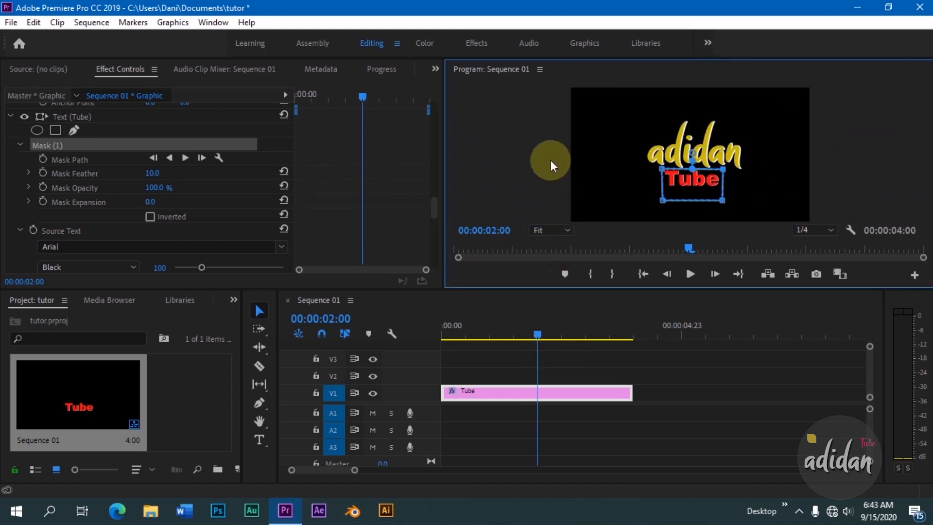
left_click_drag(435, 212, 436, 224)
mouse_move(538, 334)
left_mouse_down()
mouse_move(518, 340)
mouse_move(533, 340)
left_mouse_up()
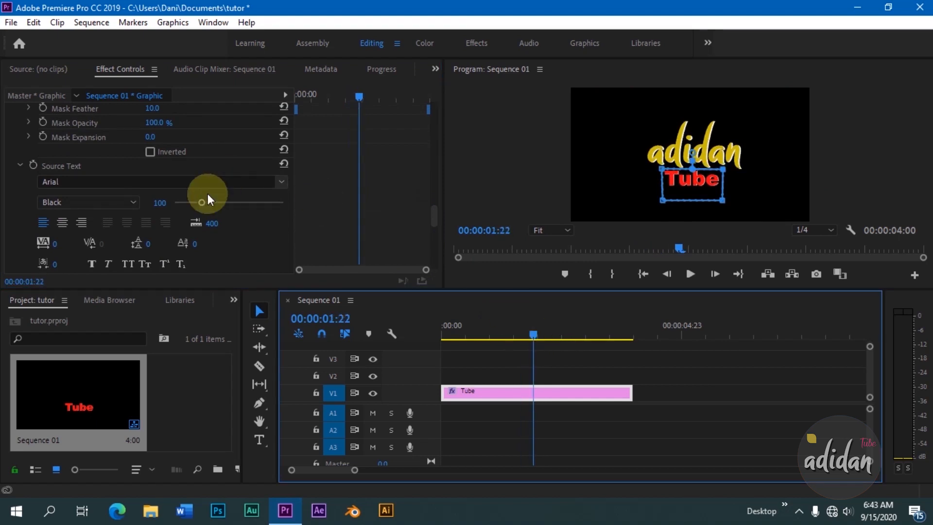
scroll(131, 229, "down", 10)
left_click(43, 204)
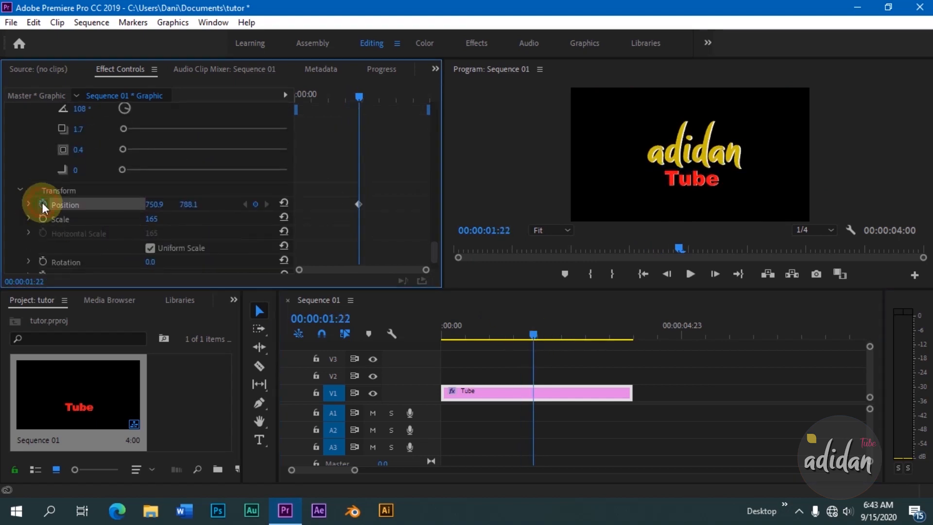
Step: Set the "Tube" text's vertical position to 642.1 at 00:00:00:00 and play the animation
left_click_drag(358, 96, 296, 96)
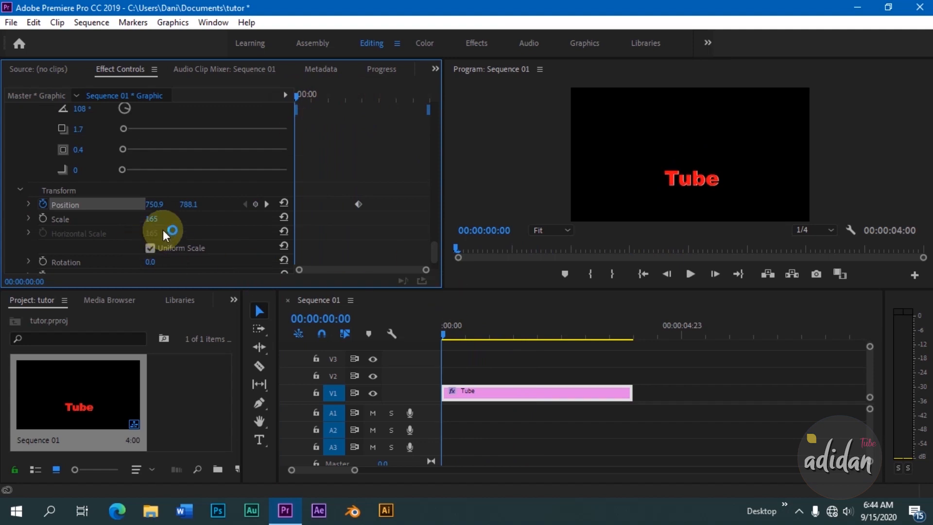
left_click_drag(188, 204, 164, 204)
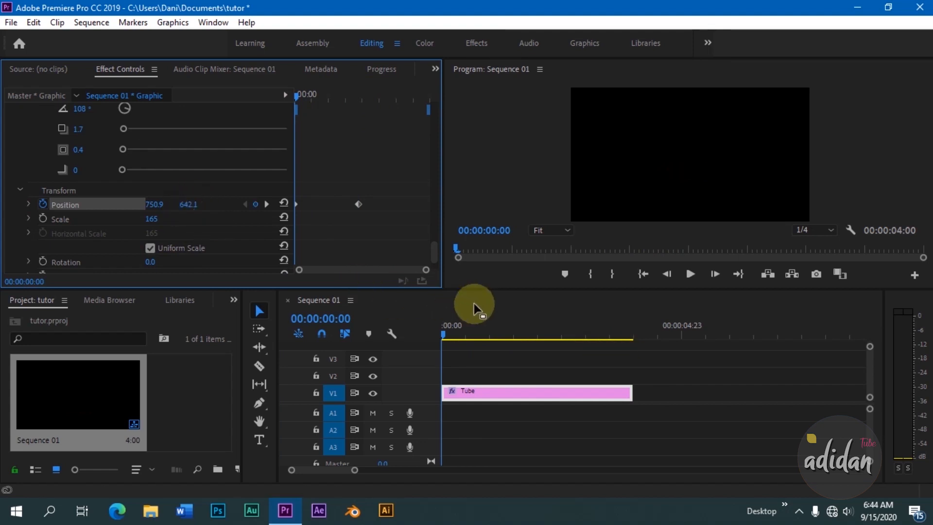
left_click(690, 274)
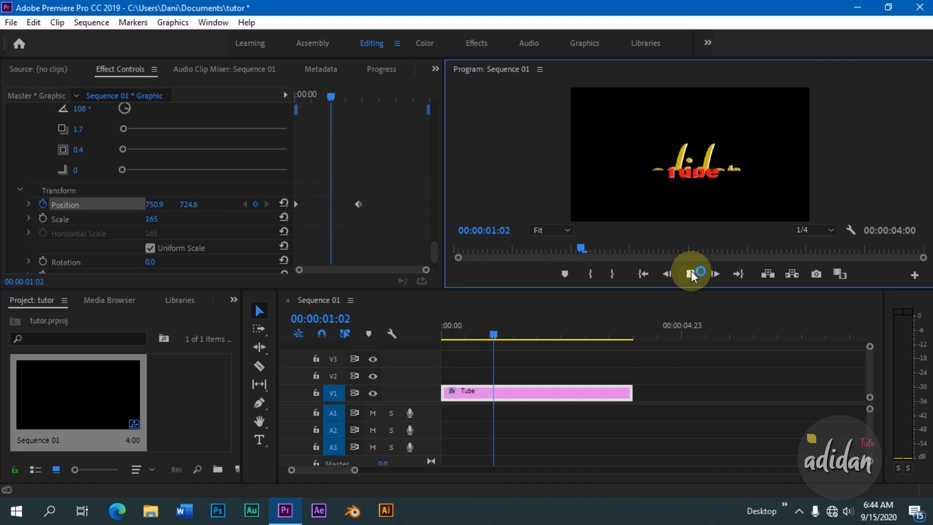
left_click(691, 274)
Step: Examine where the "adidan" and "Tube" texts overlap at 00:00:01:10, with the preview at 50%
left_click(565, 230)
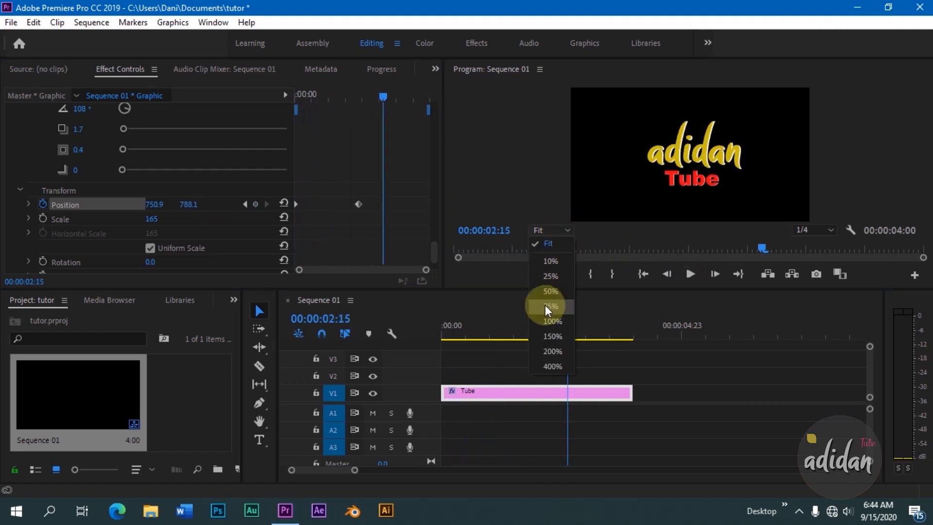
left_click(548, 315)
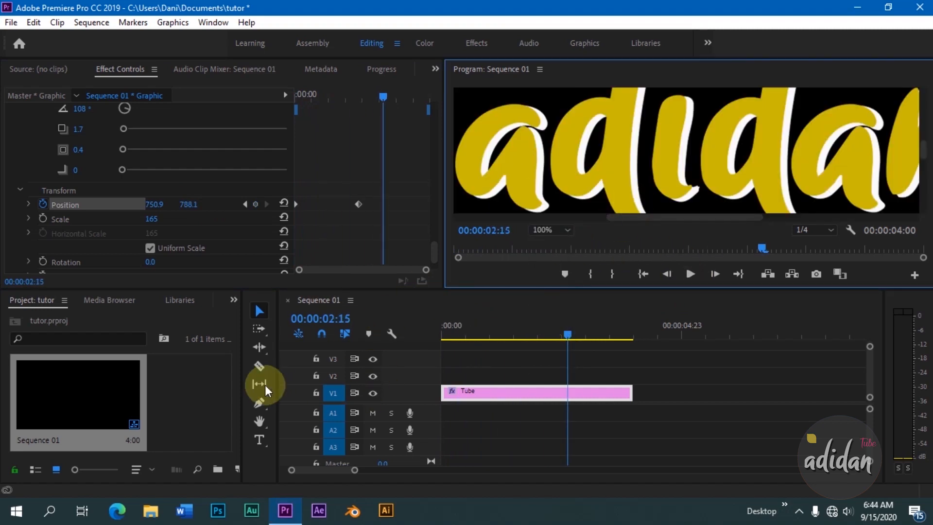
left_click(558, 231)
left_click(549, 292)
left_click(263, 418)
left_click_drag(715, 175, 713, 140)
left_click_drag(570, 335, 509, 335)
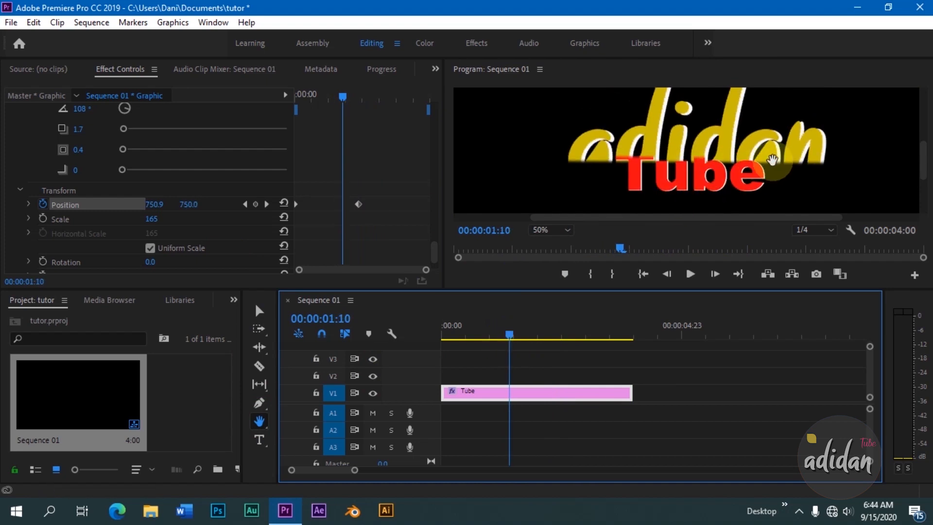
Step: Select the "Tube" text's mask and nudge it slightly at the 00:00:01:22 keyframe
left_click(259, 311)
left_click(651, 187)
left_click_drag(435, 252, 426, 202)
left_click(80, 158)
left_click(82, 201)
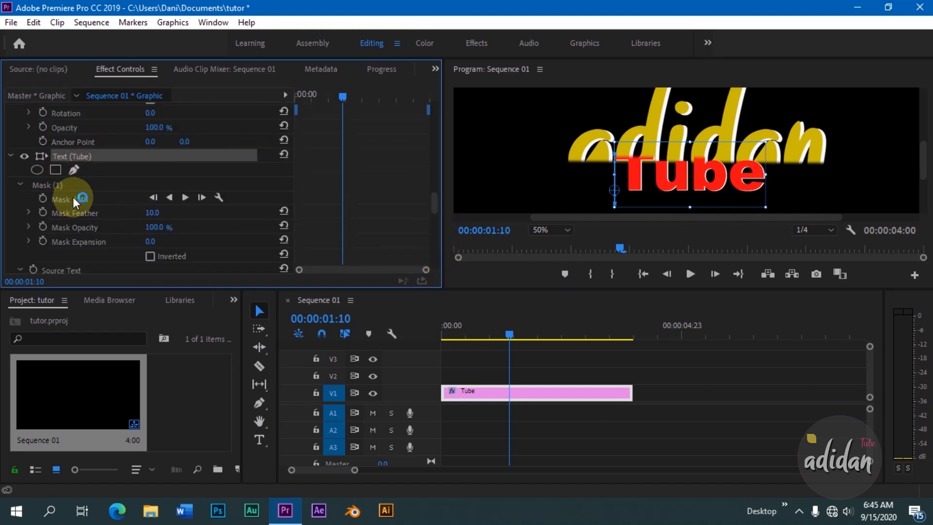
left_click_drag(433, 202, 427, 250)
mouse_move(345, 96)
left_mouse_down()
mouse_move(366, 96)
mouse_move(358, 96)
left_mouse_up()
left_click(682, 183)
left_click_drag(682, 183, 681, 187)
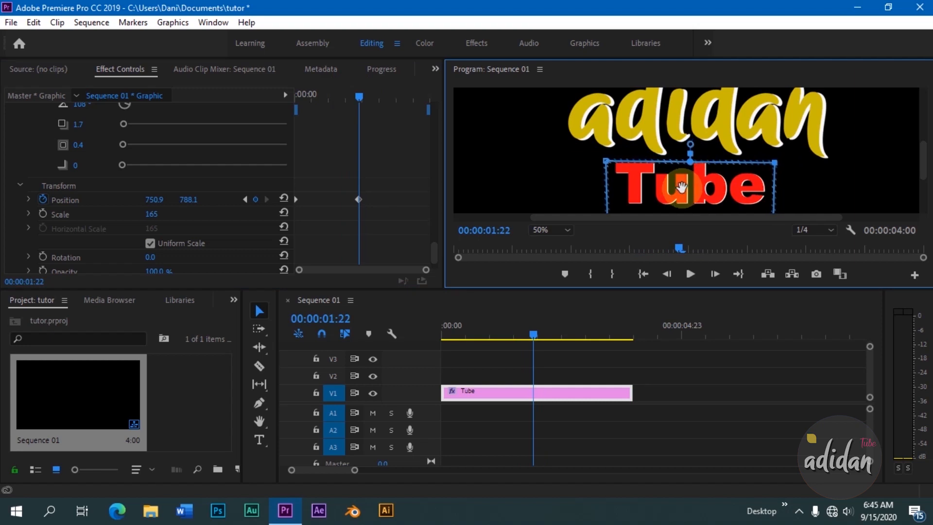
Step: Play the title animation from 00:00:00:00 with the whole frame fitted in the preview
left_click_drag(534, 336, 427, 370)
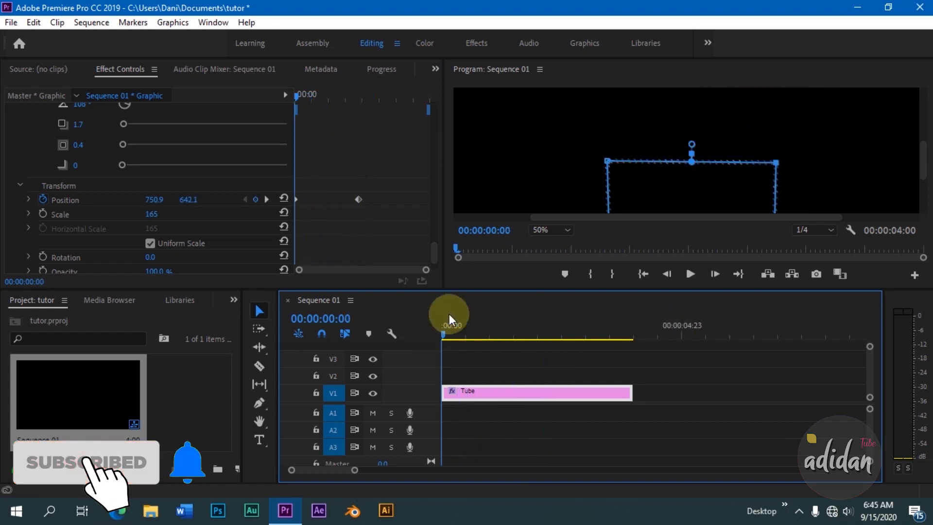
left_click(559, 233)
left_click(542, 241)
left_click(690, 274)
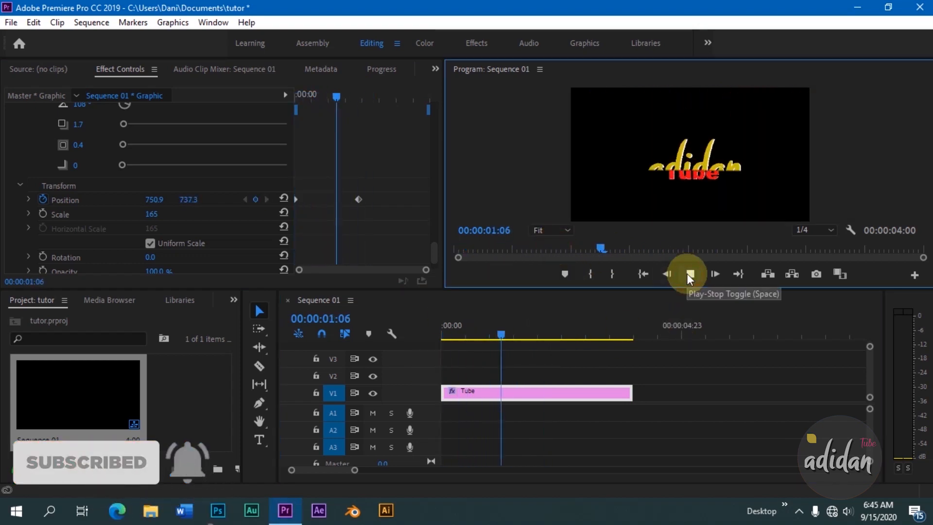
Step: Stop the playback and move the playhead to 00:00:02:02 to show the finished title
left_click(690, 273)
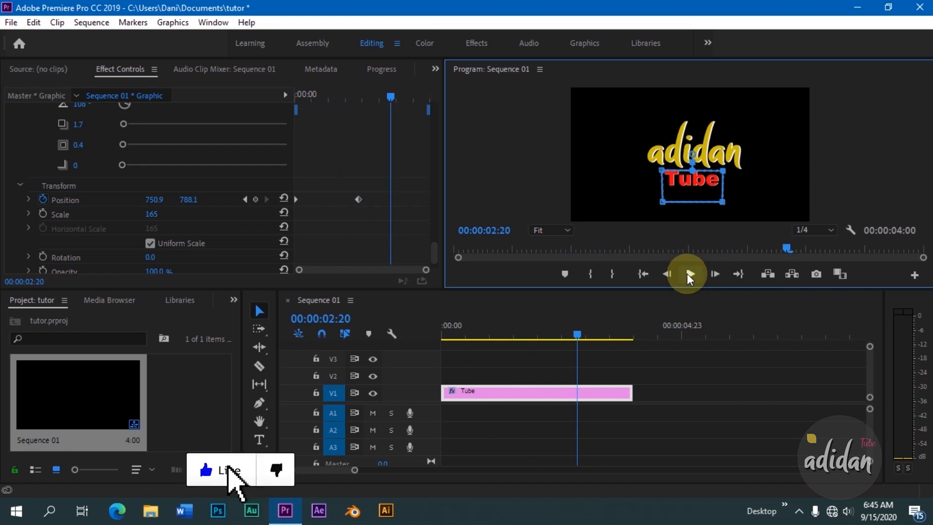
left_click_drag(577, 335, 533, 350)
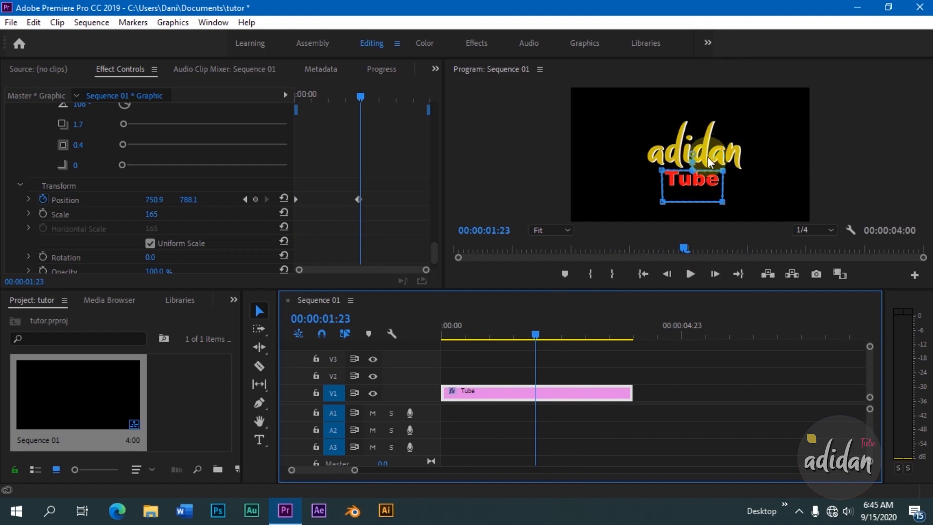
mouse_move(536, 338)
left_mouse_down()
mouse_move(471, 333)
mouse_move(541, 345)
left_mouse_up()
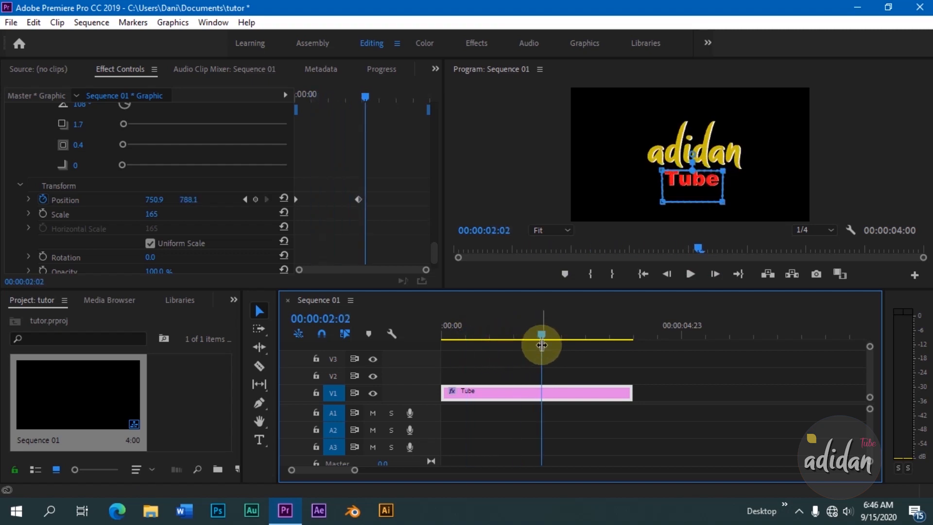
left_click(847, 131)
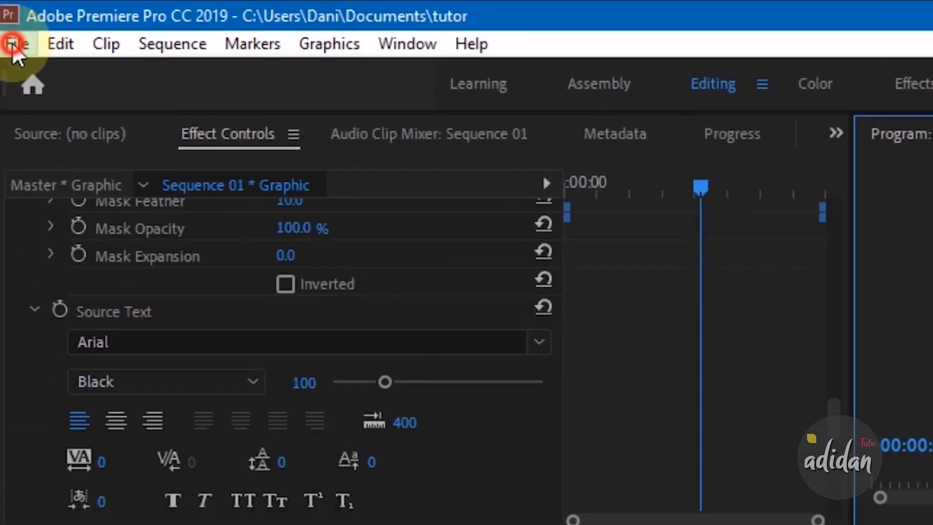
Step: Save the project under the new name "title project" in the Documents folder
left_click(17, 49)
left_click(82, 378)
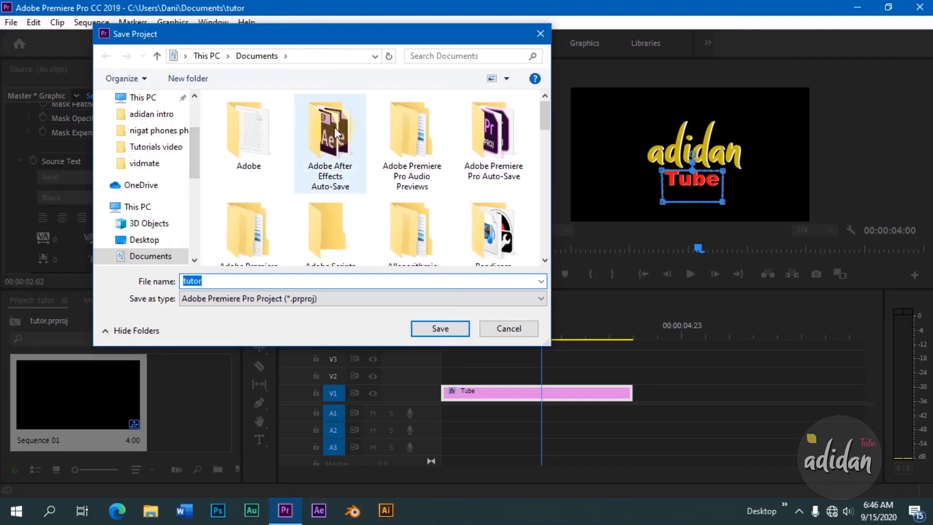
scroll(272, 185, "down", 1)
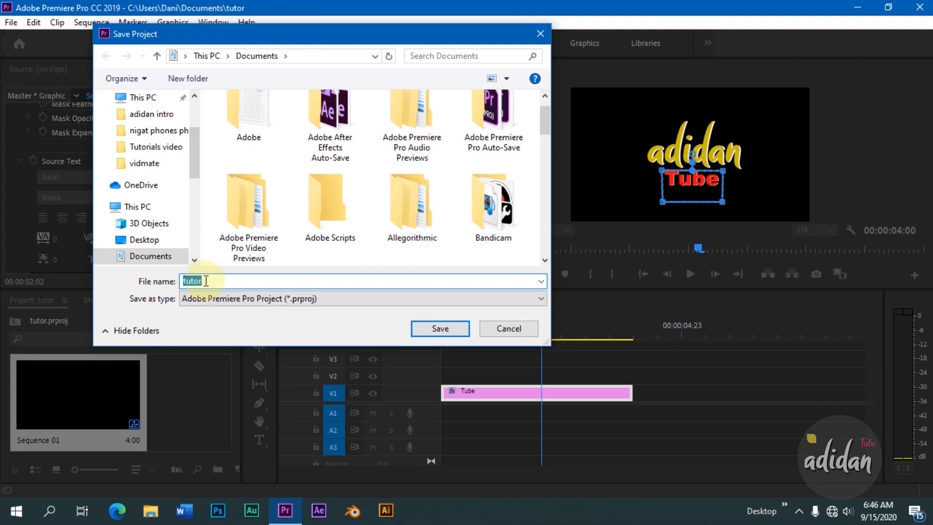
type("title project")
left_click(302, 298)
left_click(304, 298)
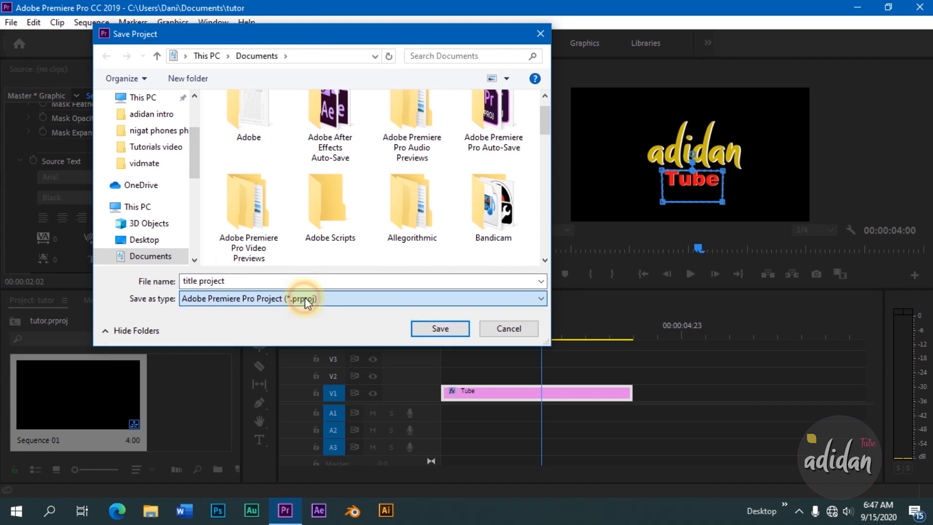
left_click(239, 280)
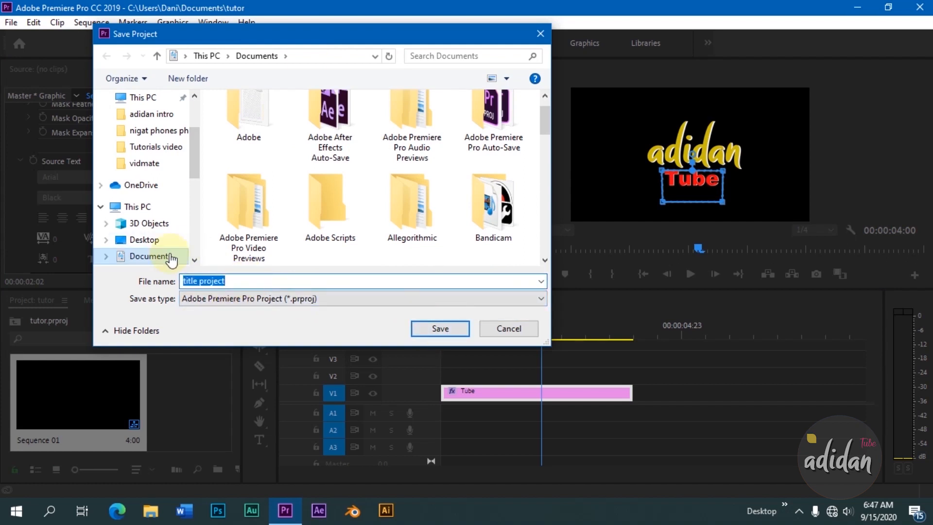
left_click(419, 333)
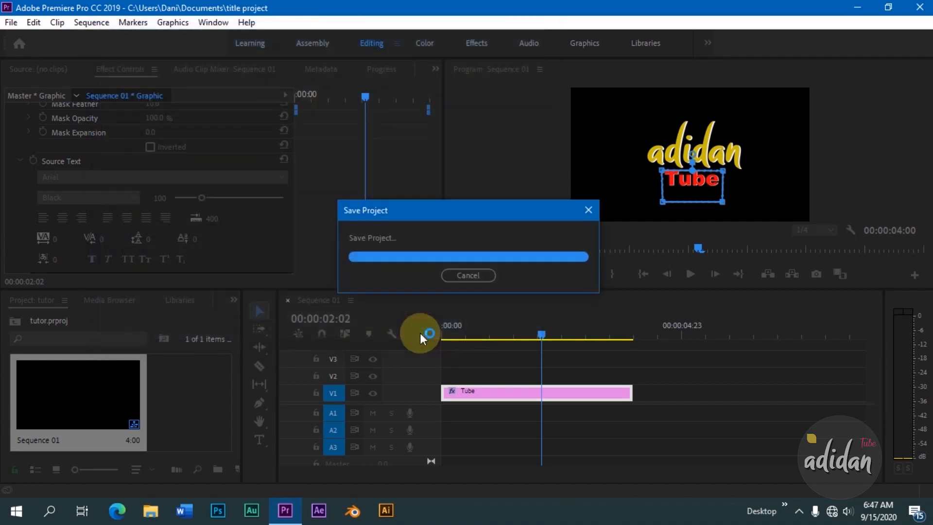
Step: Start exporting the title graphic as a motion graphics template named "adidan", with the playhead at 00:00:02:01
left_click_drag(454, 336, 538, 351)
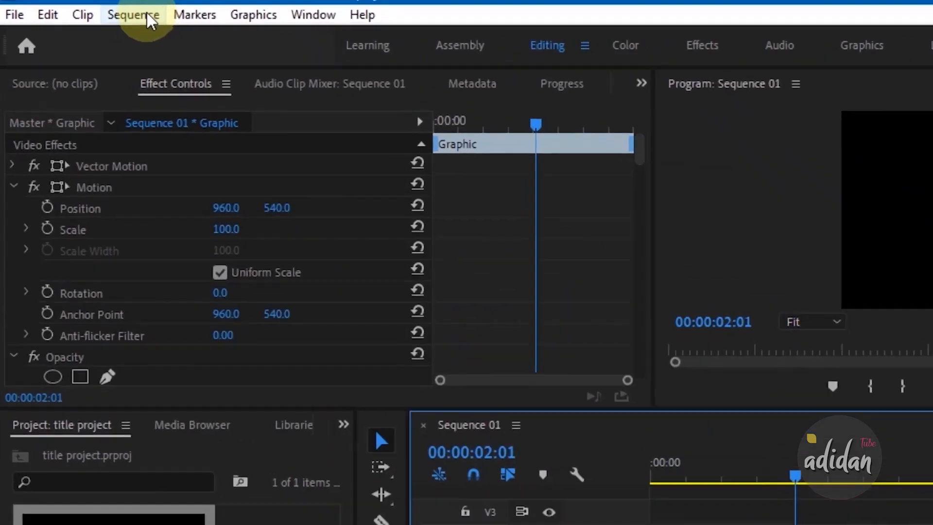
left_click(254, 14)
left_click(254, 14)
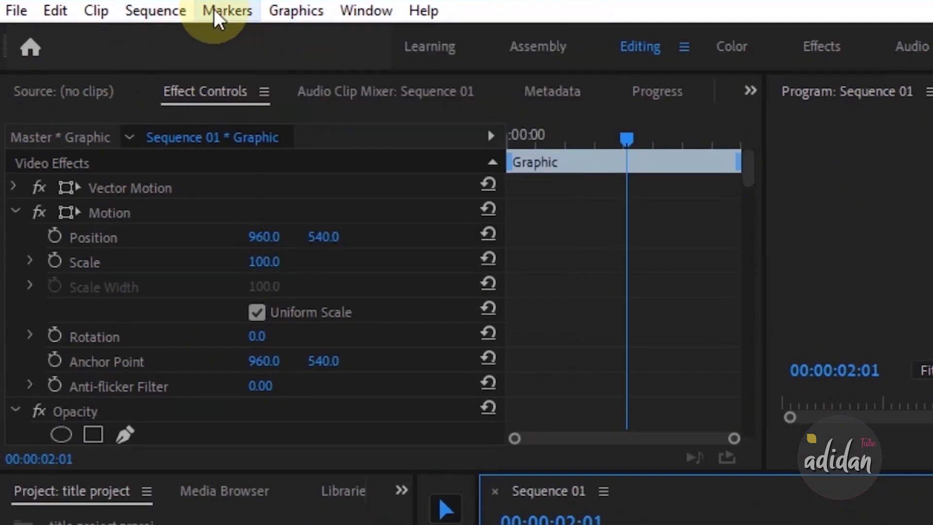
left_click(287, 7)
left_click(486, 263)
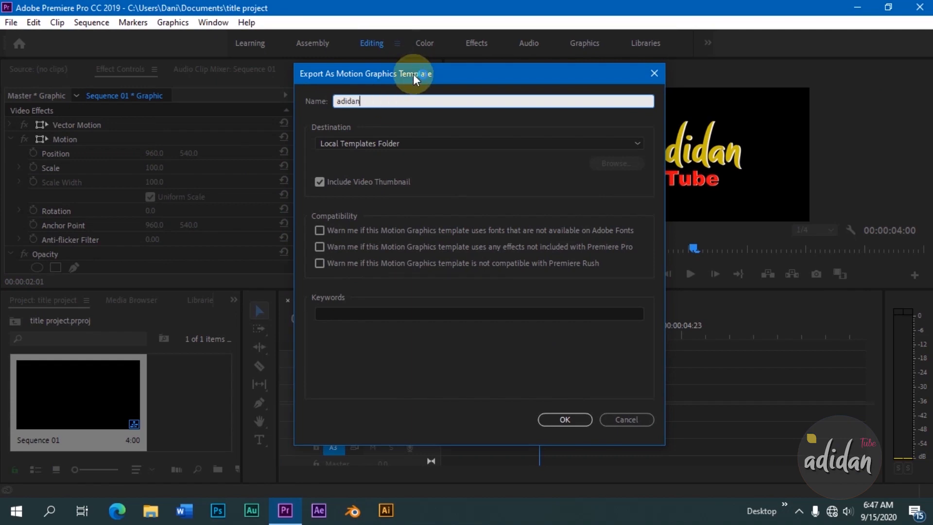
Step: Set the template's export destination to Local Drive and open the folder selection
left_click(388, 145)
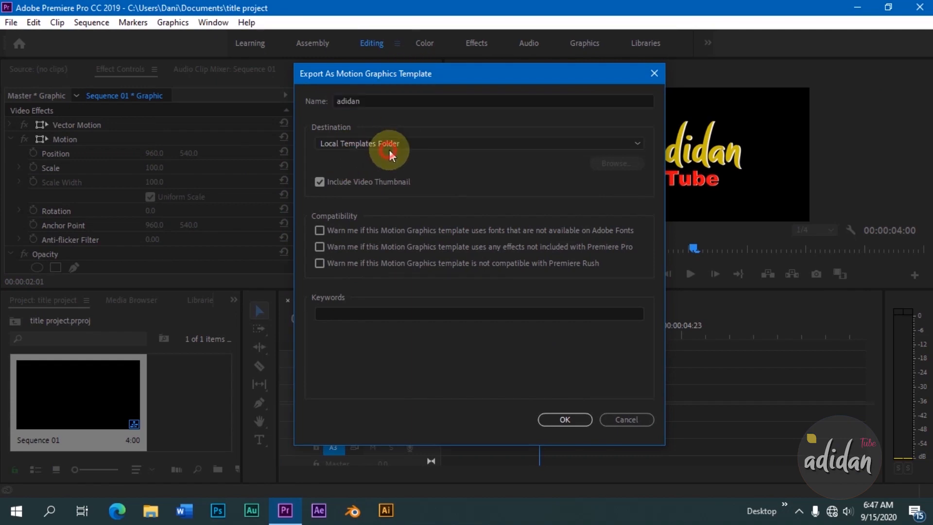
left_click(434, 145)
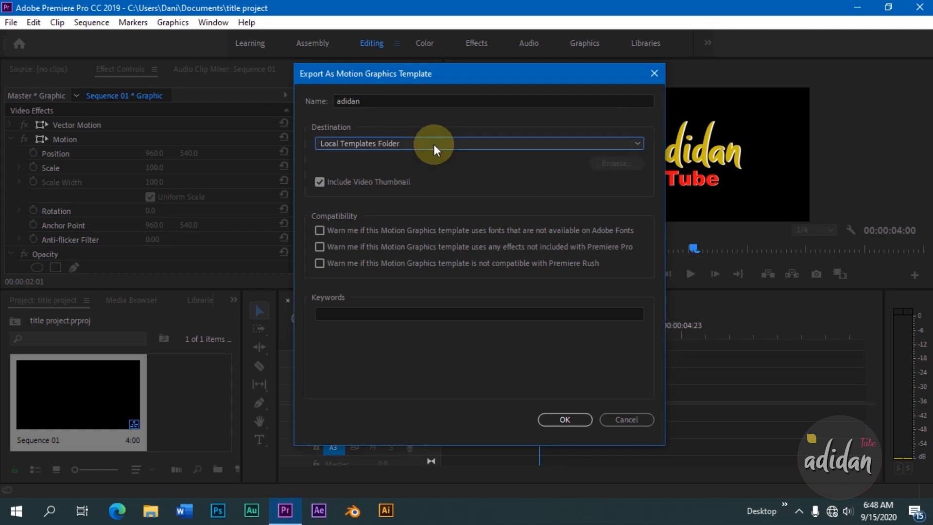
left_click(434, 145)
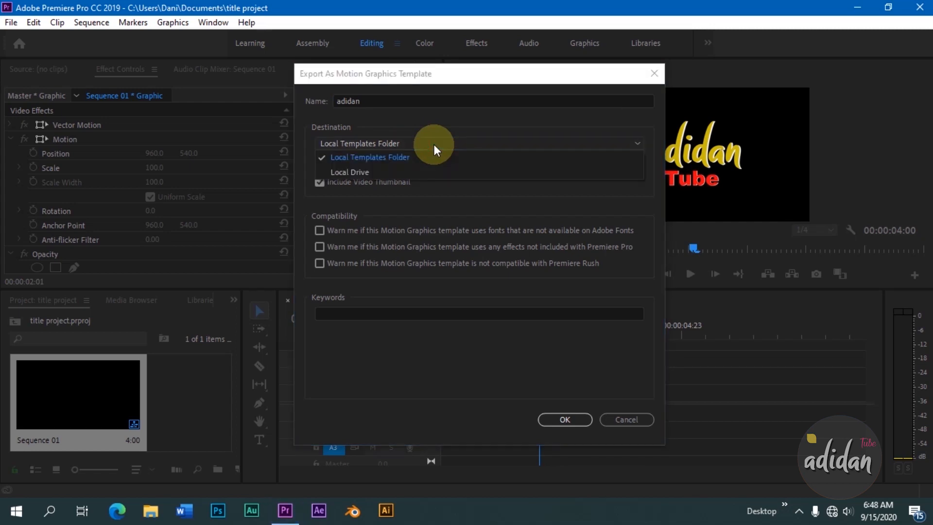
left_click(433, 145)
left_click(433, 144)
left_click(321, 132)
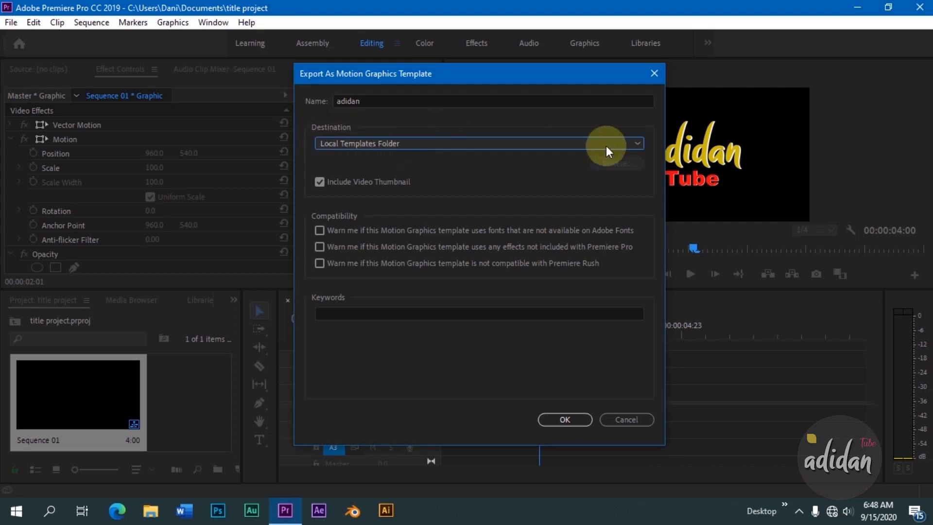
left_click(415, 145)
left_click(383, 168)
left_click(619, 165)
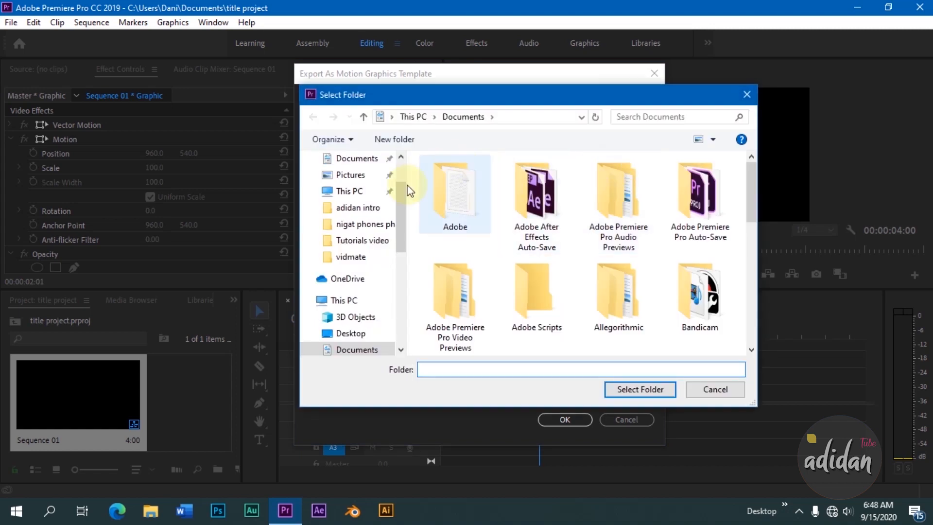
type("adi")
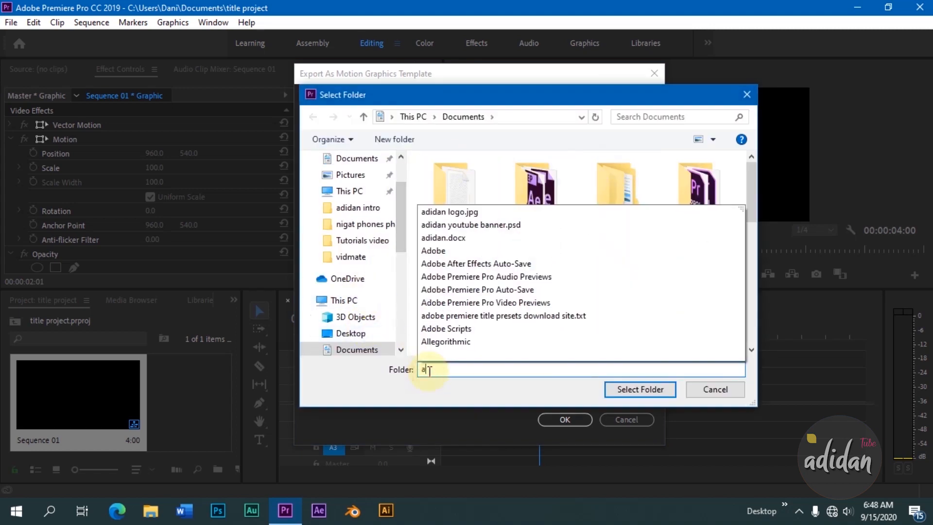
key("BackSpace")
key("BackSpace")
key("BackSpace")
Step: Choose the "mita memory" folder on the Desktop as the template's destination folder
scroll(348, 311, "down", 1)
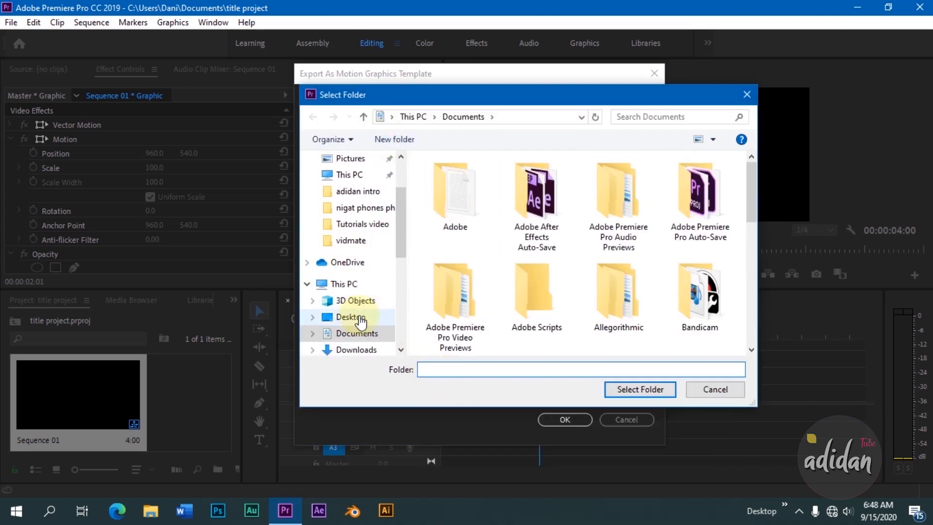
left_click(350, 317)
left_click_drag(466, 370, 432, 376)
type("ad")
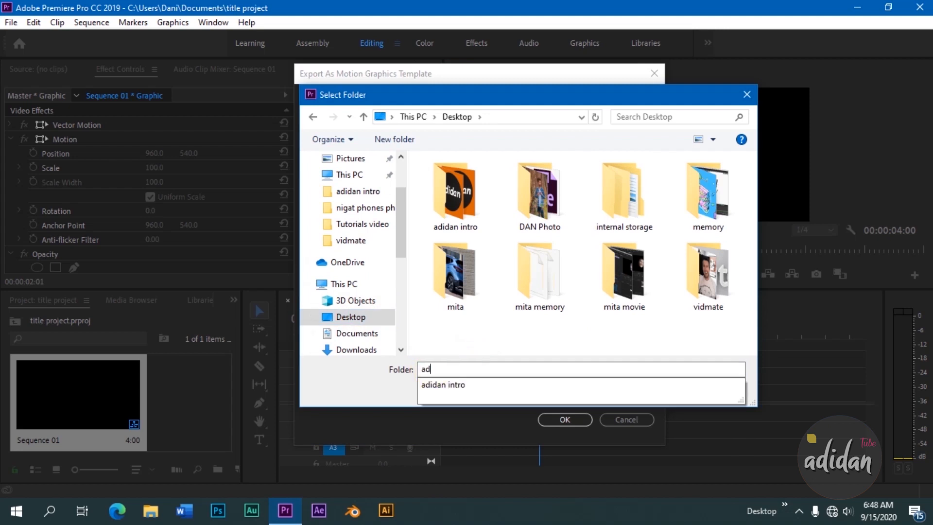
type("idan tex")
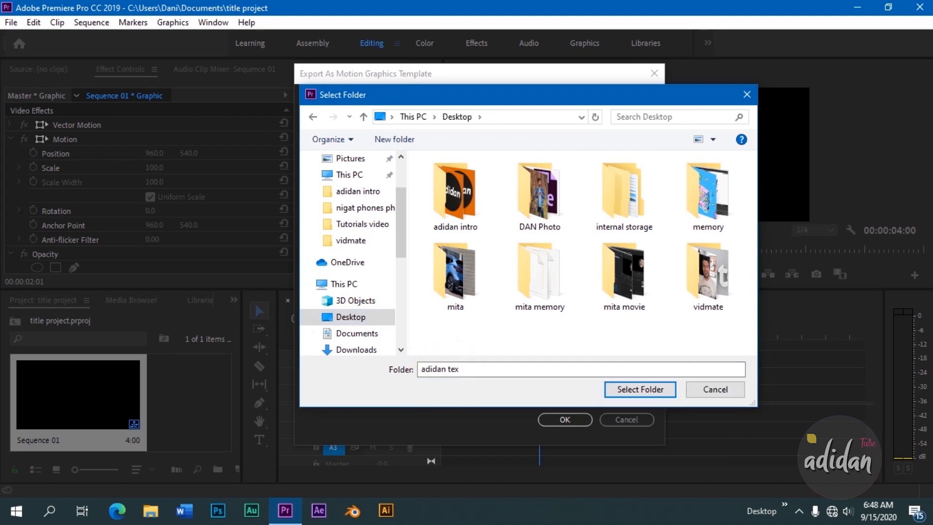
type("t temp")
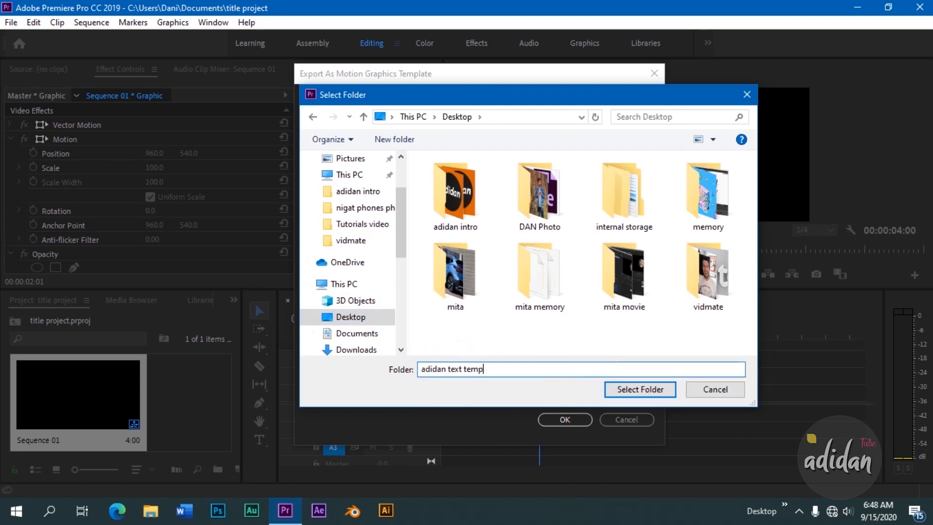
left_click(565, 283)
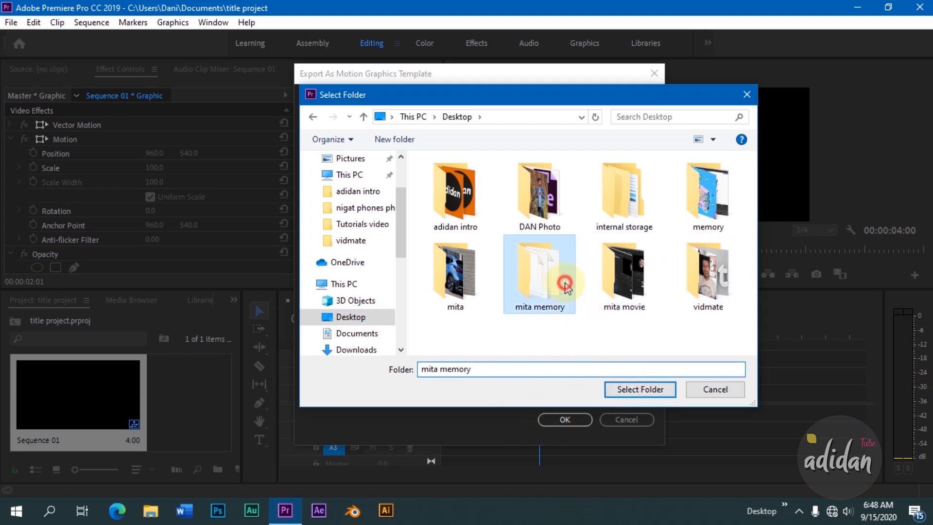
left_click(630, 388)
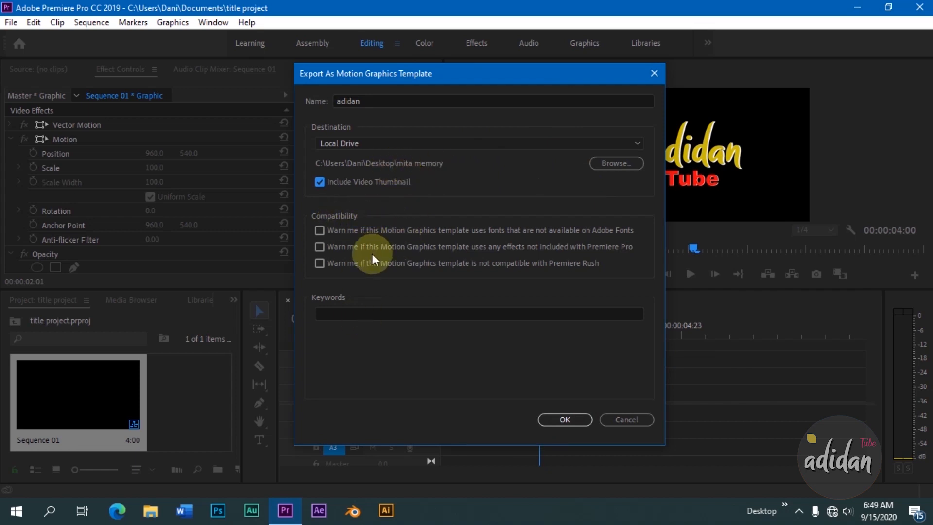
Step: Add the keyword "adidan" and export the motion graphics template
left_click(370, 311)
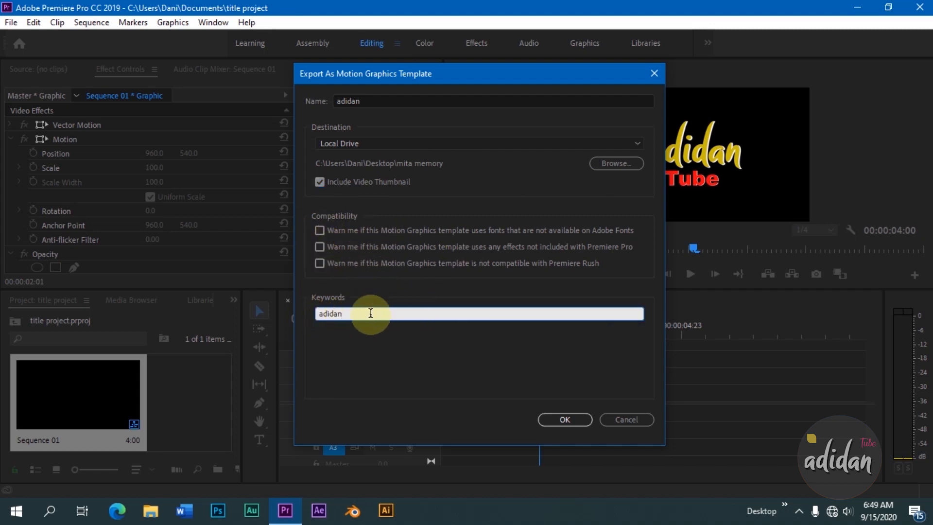
left_click(570, 420)
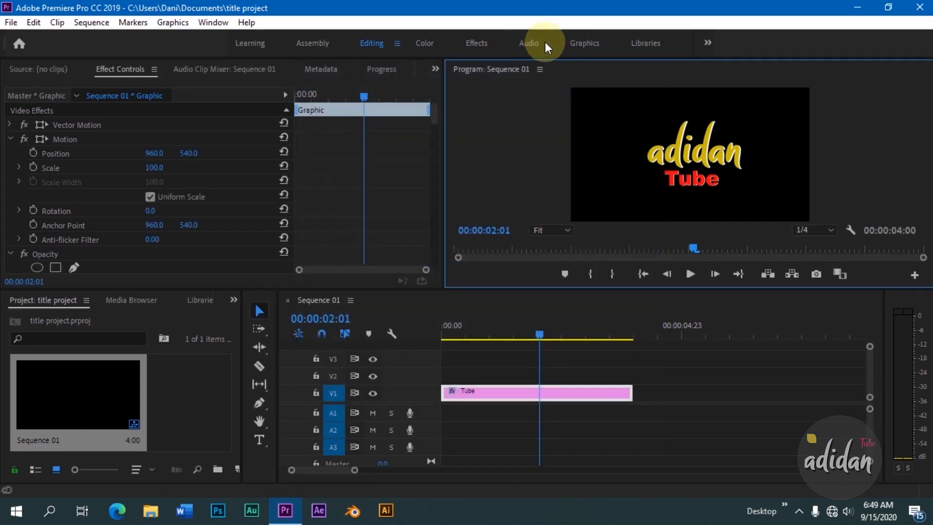
Step: Switch to the Graphics workspace and search My Templates for "adidan"
left_click(585, 42)
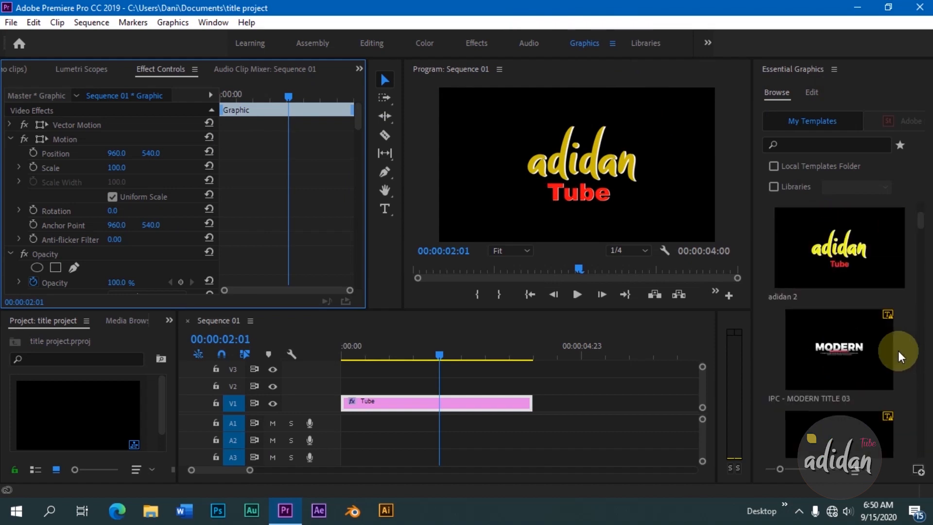
scroll(898, 350, "up", 3)
scroll(857, 346, "down", 5)
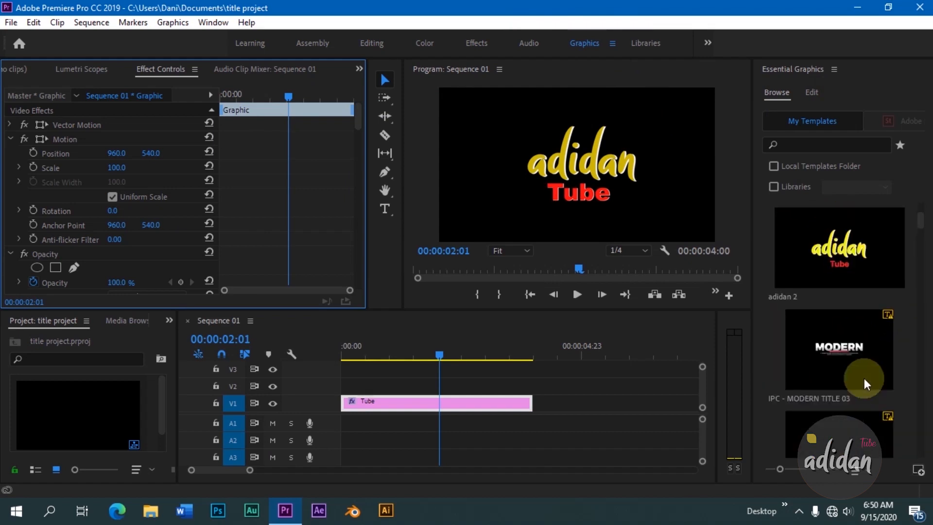
scroll(842, 290, "down", 5)
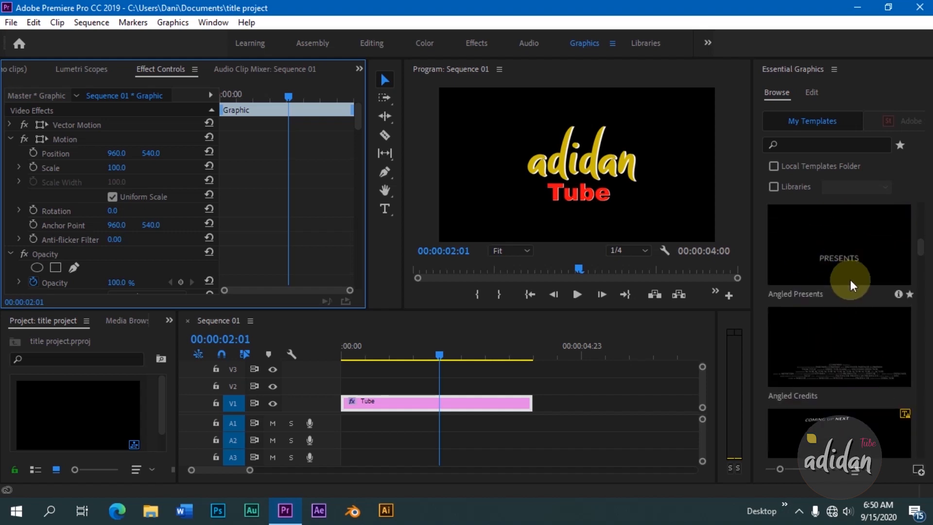
scroll(850, 279, "up", 3)
scroll(865, 289, "up", 6)
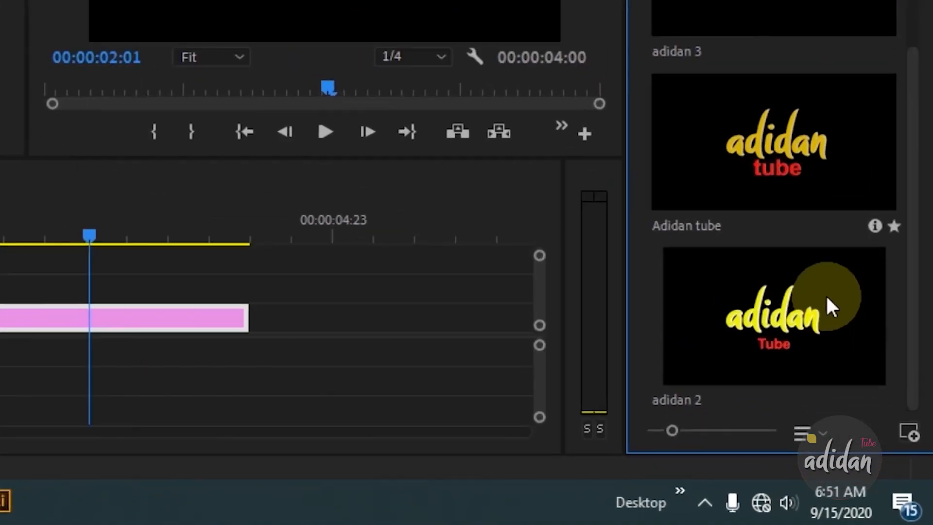
Step: Install the adidan.mogrt template from the Desktop's "mita memory" folder into My Templates
left_click(905, 432)
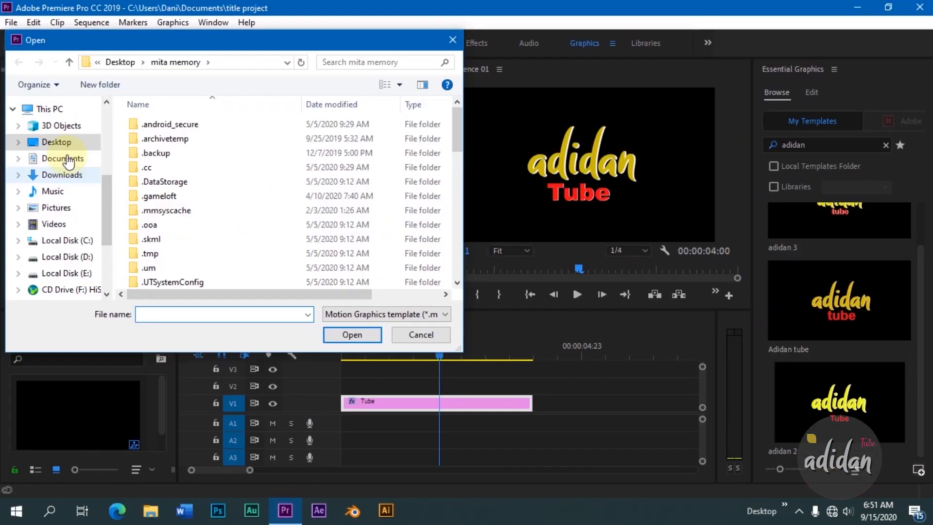
scroll(225, 218, "down", 4)
scroll(235, 246, "down", 3)
left_click(59, 141)
double_click(287, 232)
scroll(262, 243, "down", 10)
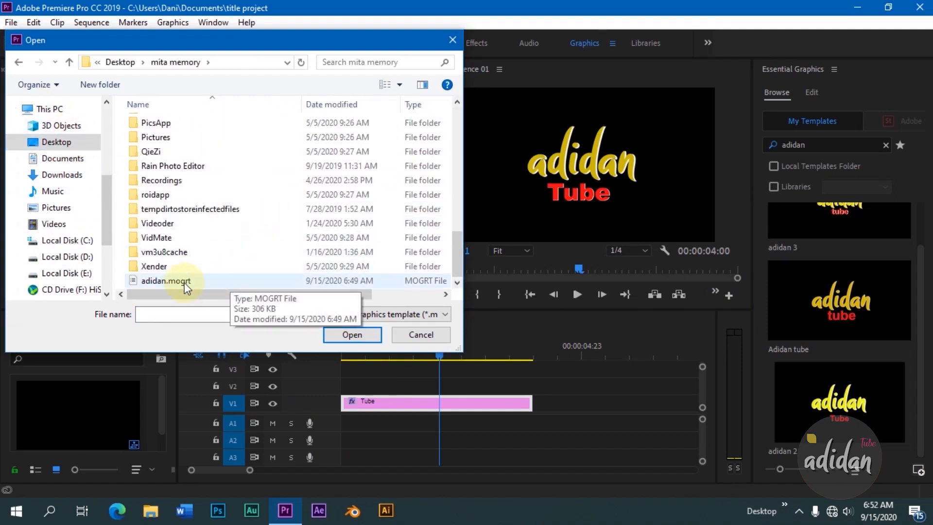
left_click(176, 282)
left_click(352, 334)
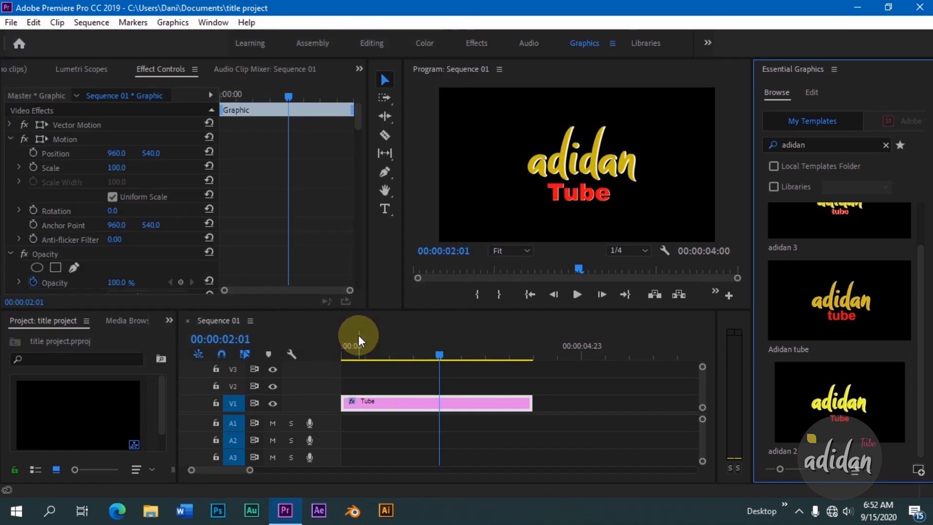
Step: Replace the graphic clip on V1 with the installed "adidan" template at the sequence start, and return the playhead to 00:00:00:00
left_click_drag(923, 326, 870, 258)
left_click(462, 410)
key("Delete")
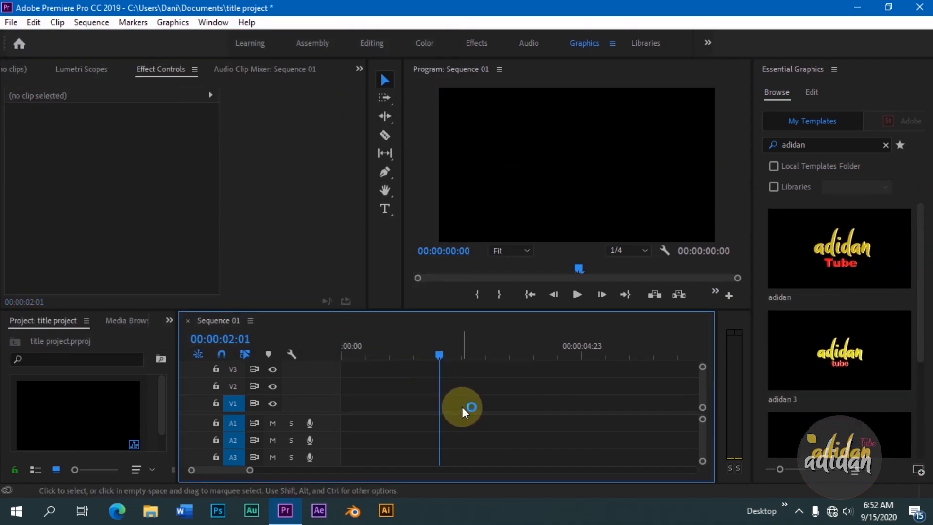
left_click_drag(853, 244, 345, 403)
left_click_drag(438, 352, 341, 357)
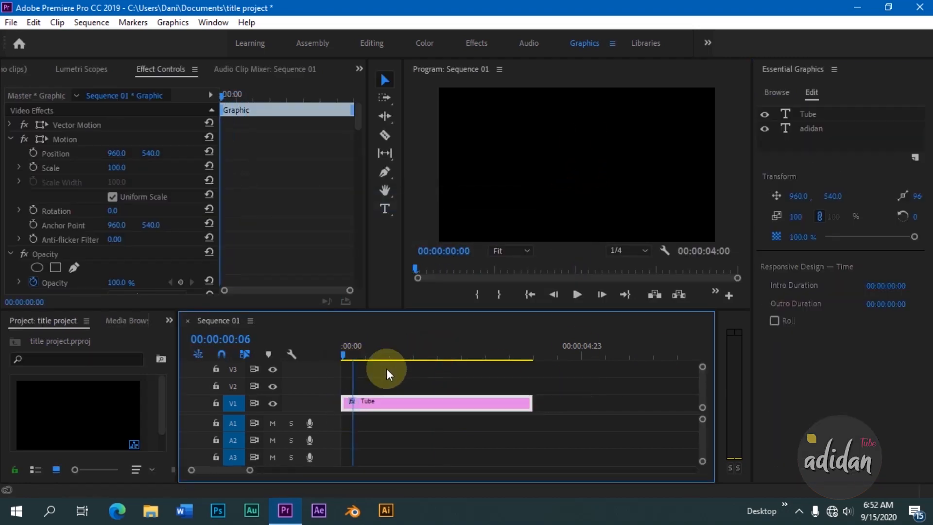
Step: Play back the reused adidan title, and delete its clip from V1
left_click(577, 293)
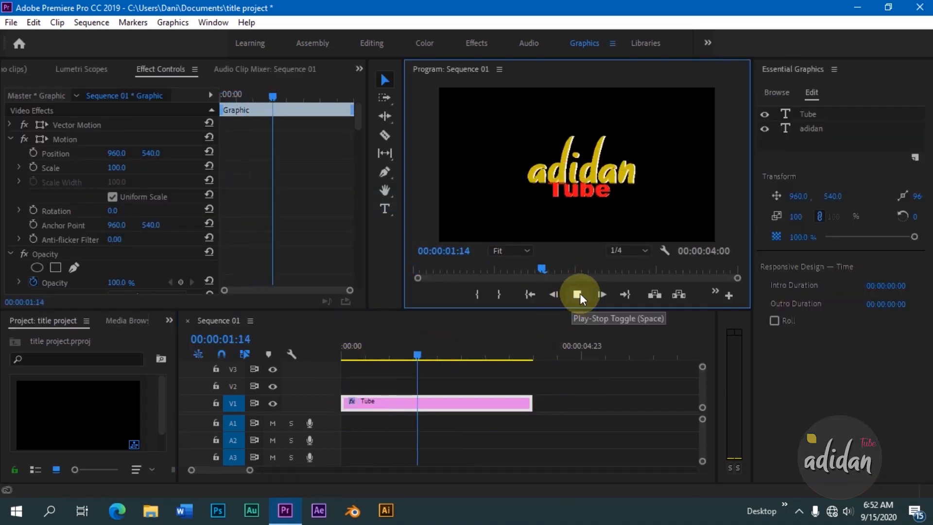
left_click(498, 399)
key("Delete")
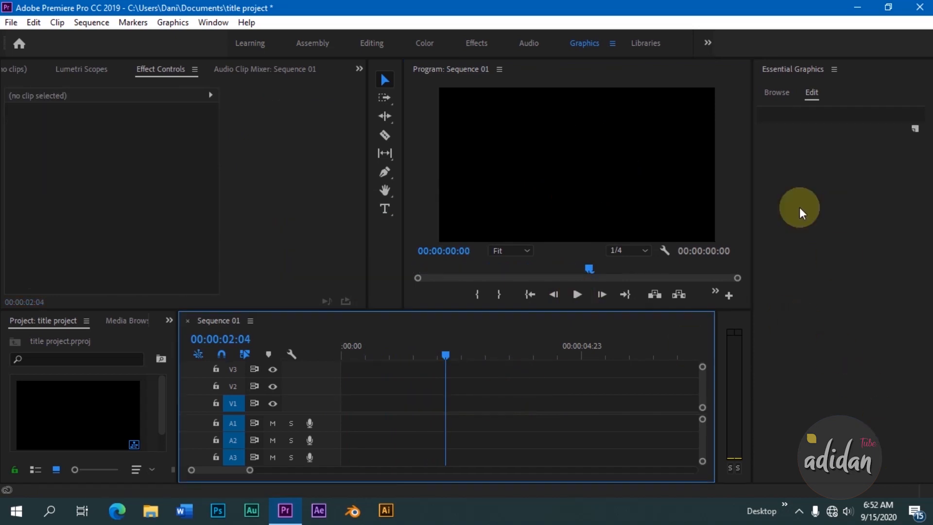
Step: Clear the search in My Templates so that all installed templates are listed
left_click(769, 94)
left_click_drag(825, 144, 743, 151)
key("BackSpace")
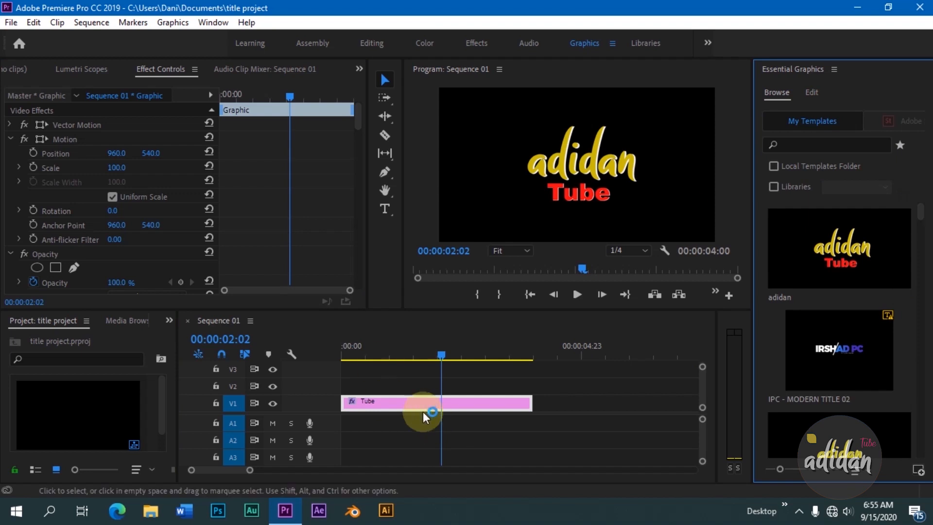
mouse_move(919, 229)
left_mouse_down()
mouse_move(925, 444)
mouse_move(922, 202)
mouse_move(924, 215)
left_mouse_up()
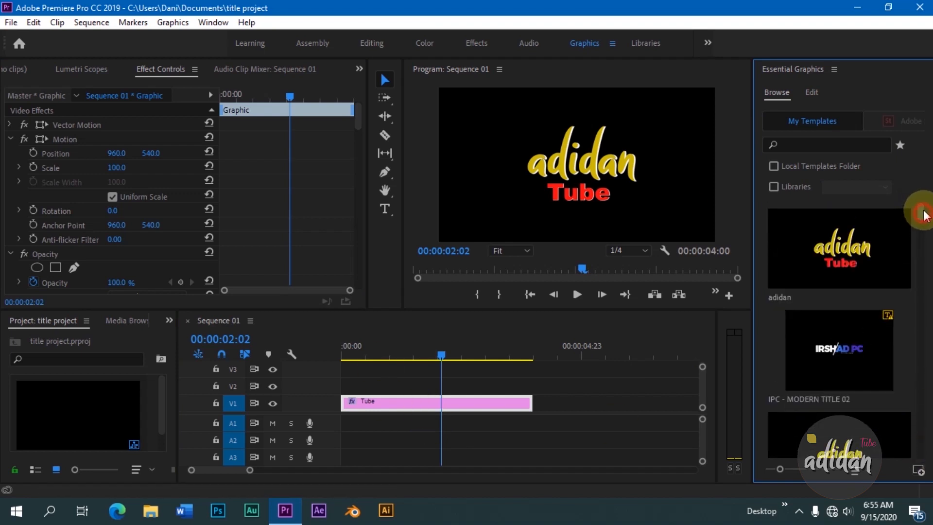
left_click(919, 472)
left_click(67, 256)
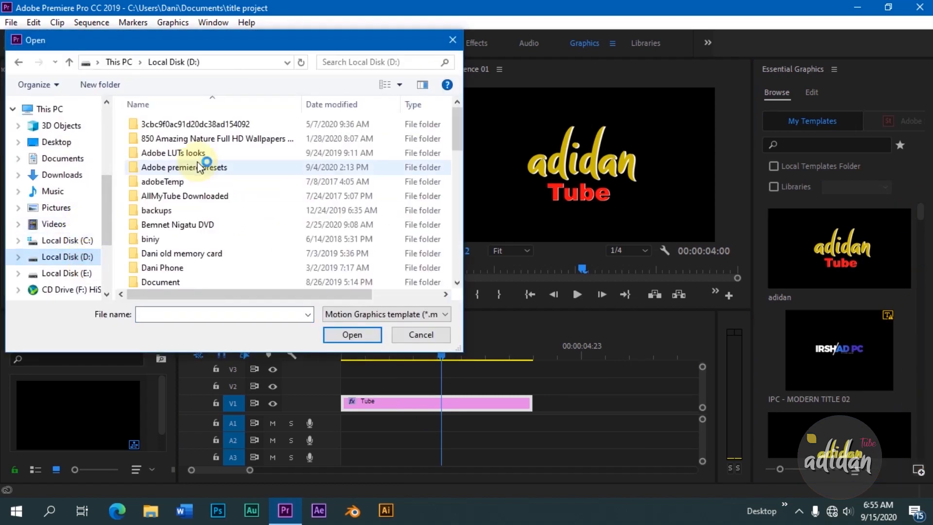
double_click(199, 167)
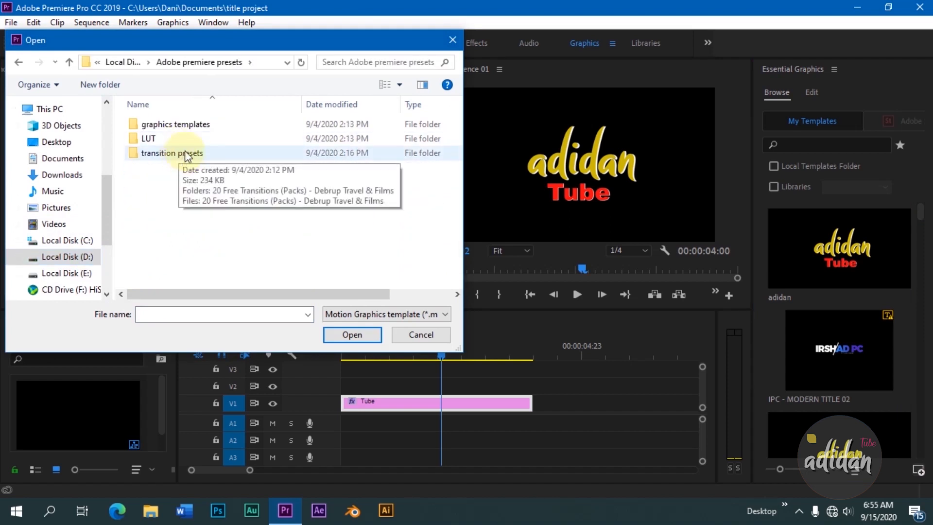
double_click(211, 126)
double_click(194, 124)
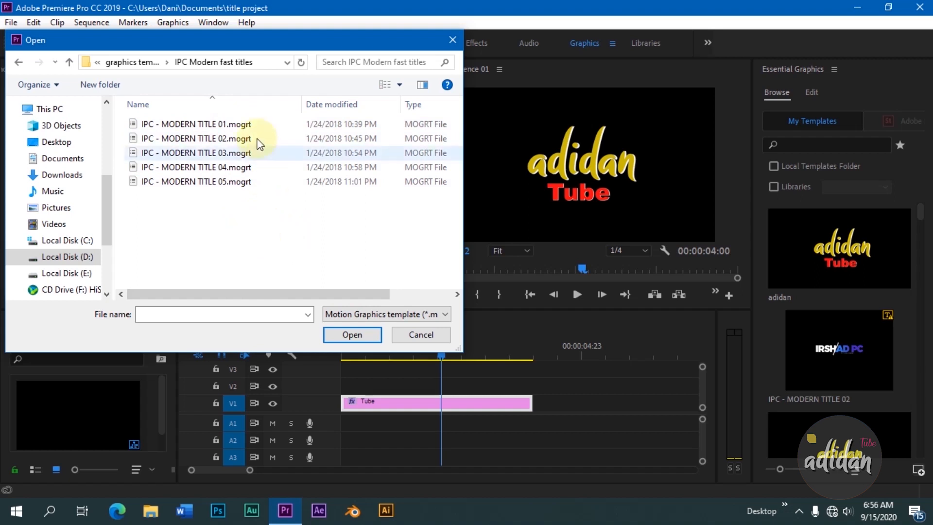
left_click(263, 125)
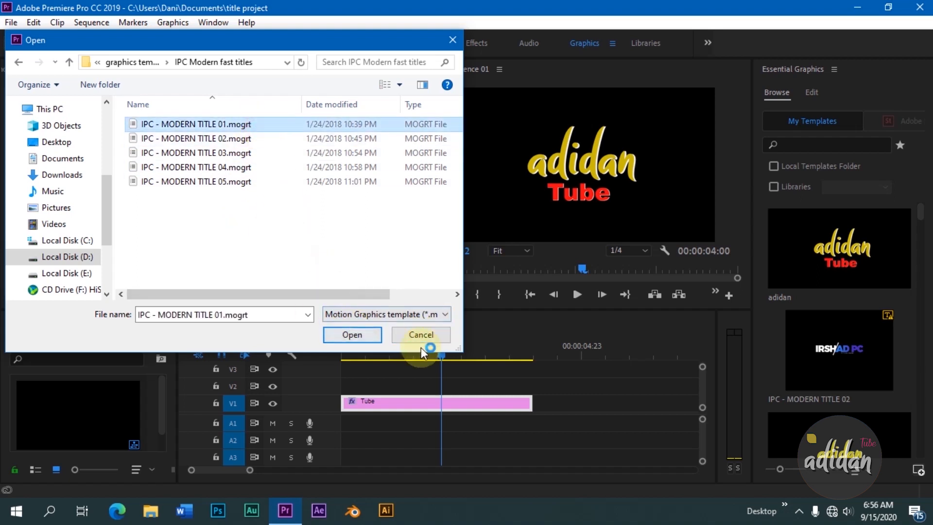
left_click(422, 335)
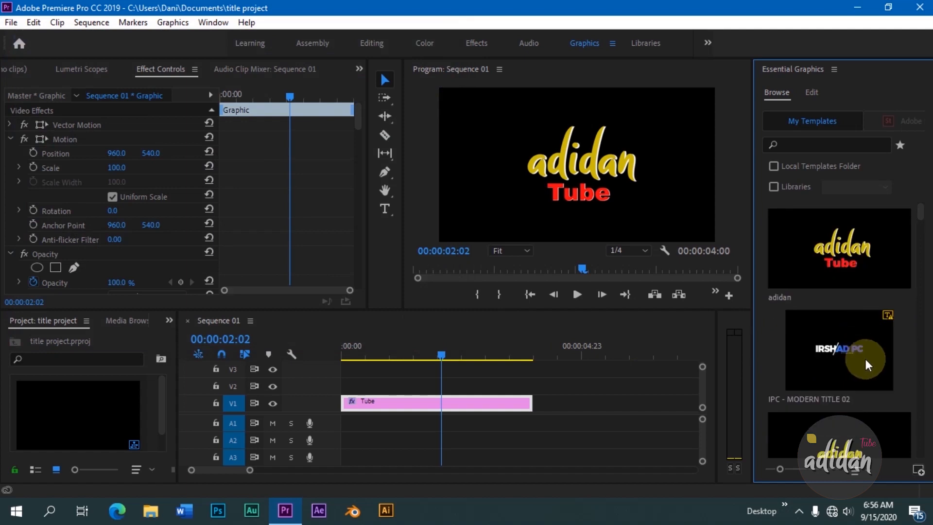
Step: Replace the clip on V1 with the IPC - MODERN TITLE 02 template at the sequence start, and dismiss the missing-fonts dialog
left_click(459, 398)
key("Delete")
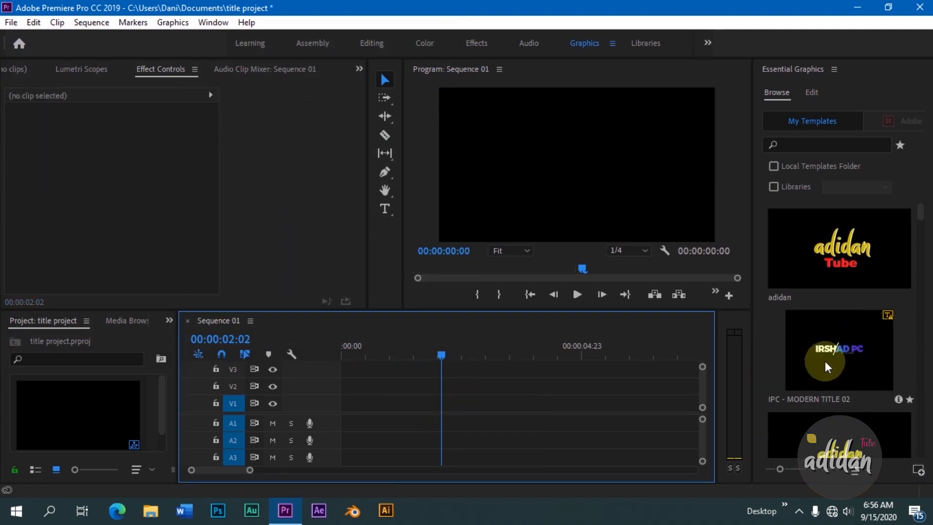
left_click_drag(855, 351, 342, 408)
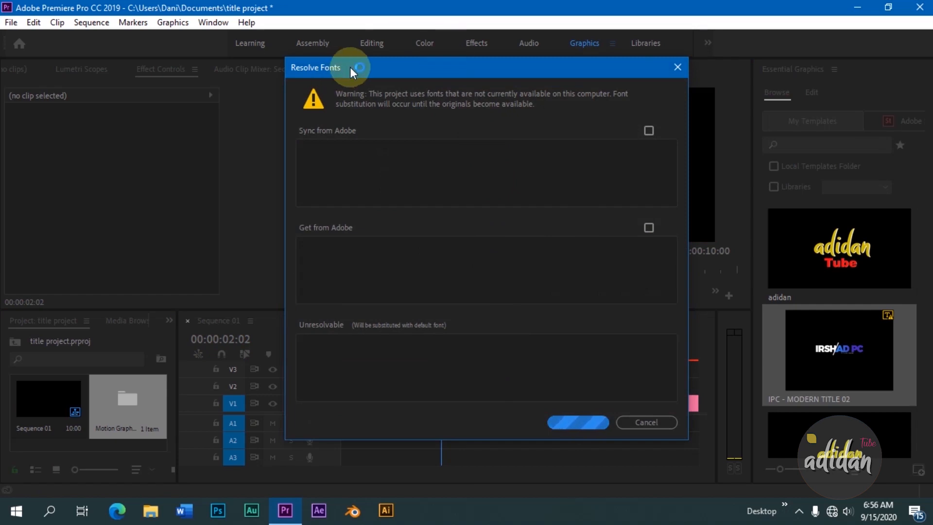
left_click_drag(418, 64, 399, 70)
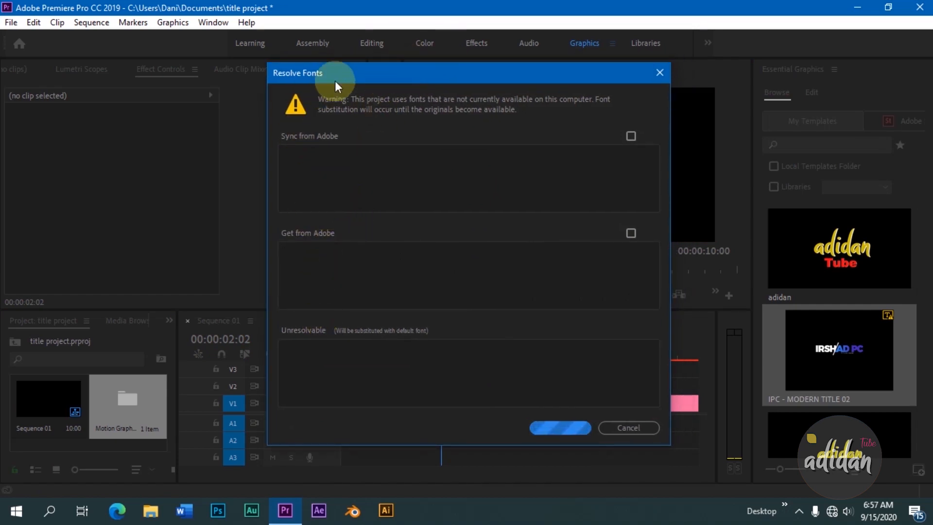
left_click_drag(335, 81, 326, 80)
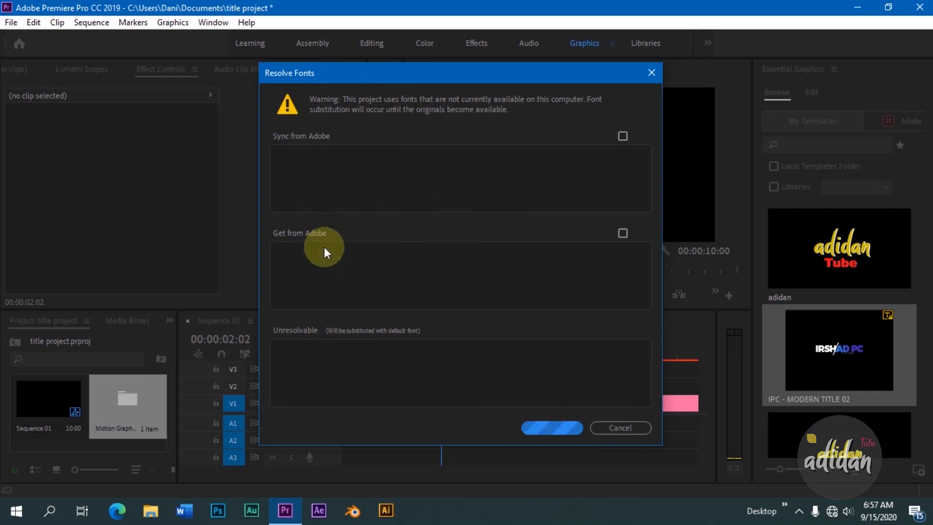
left_click(627, 425)
Step: Move the playhead to 00:00:02:14 and show the editable properties of the IPC - MODERN TITLE 02 clip
left_click_drag(250, 469, 287, 470)
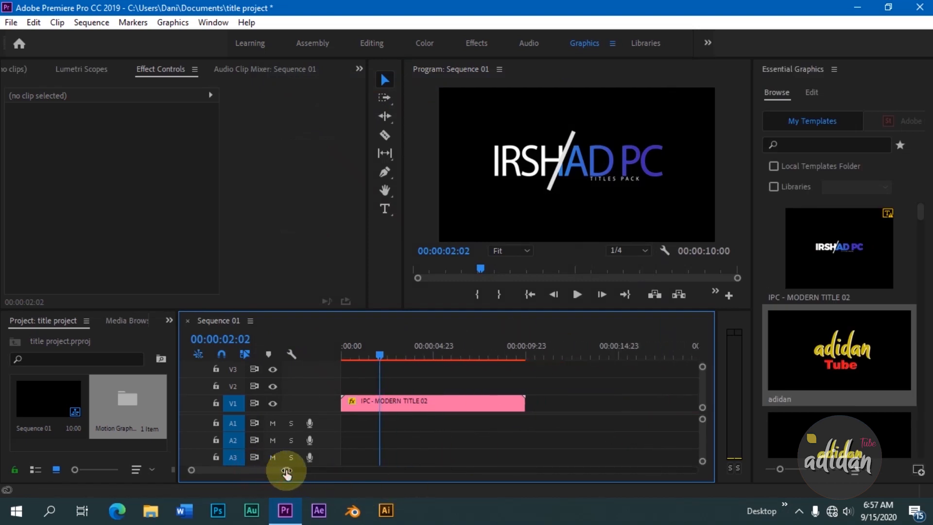
mouse_move(383, 358)
left_mouse_down()
mouse_move(360, 358)
mouse_move(388, 356)
left_mouse_up()
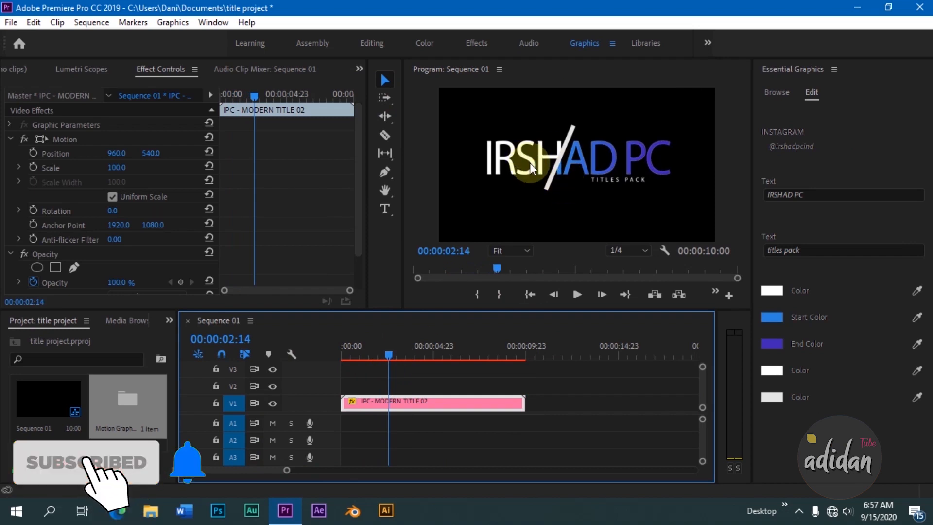
left_click(772, 92)
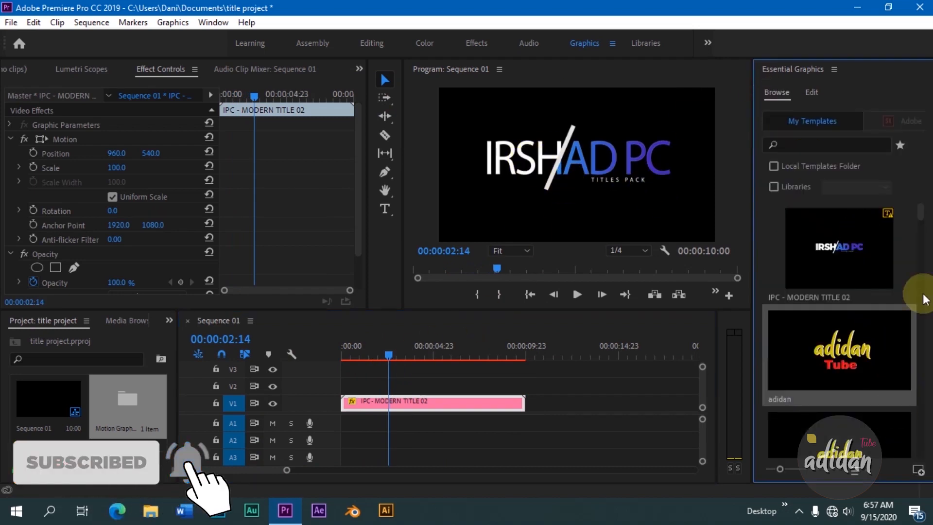
left_click(811, 92)
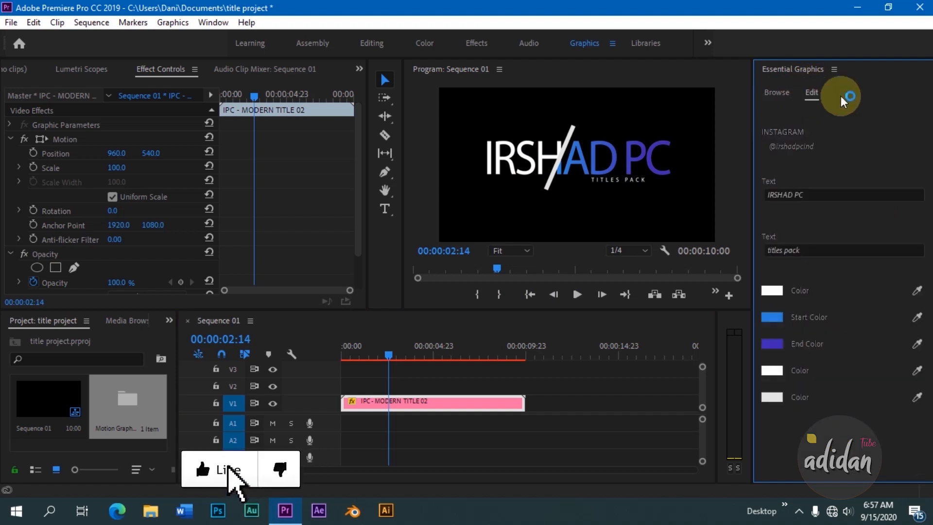
Step: Change the template's main text to "adidan" and its secondary text to "Tube"
left_click(769, 194)
left_click_drag(769, 194, 742, 202)
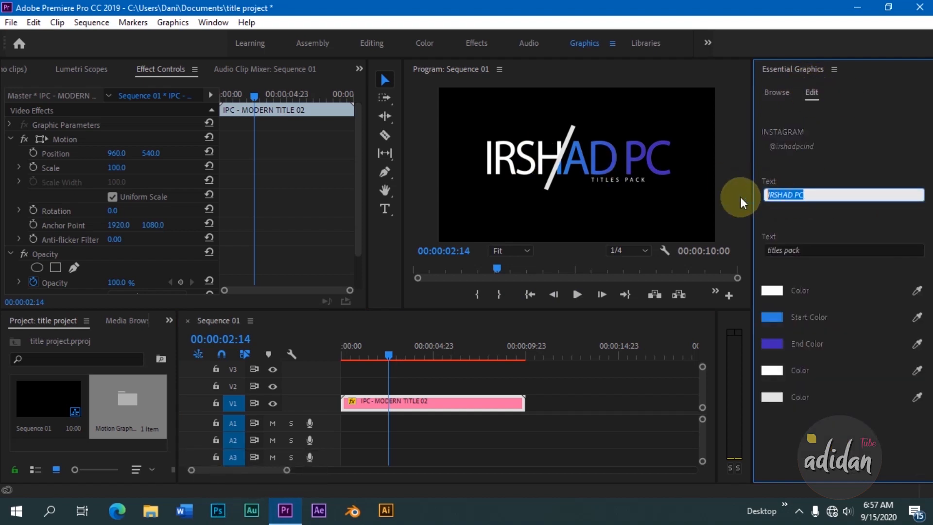
type("Adidan")
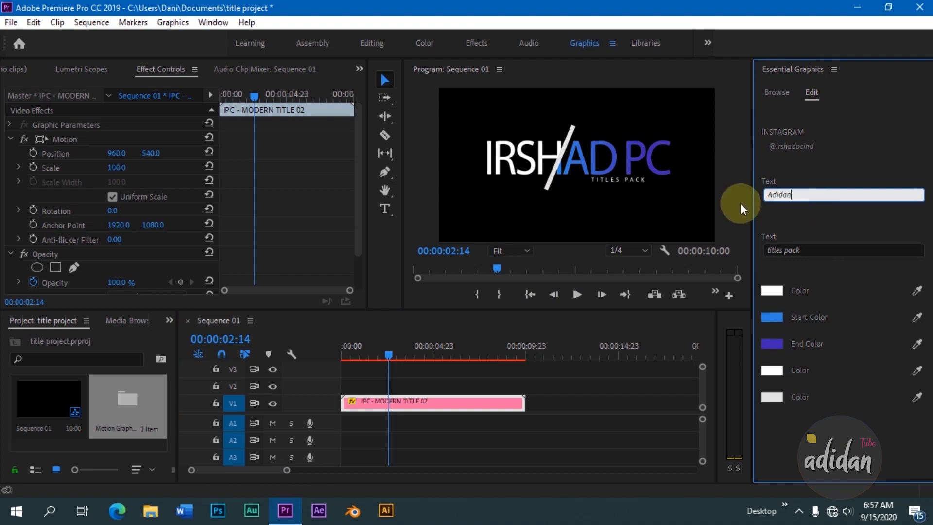
left_click_drag(777, 194, 769, 194)
type("ad")
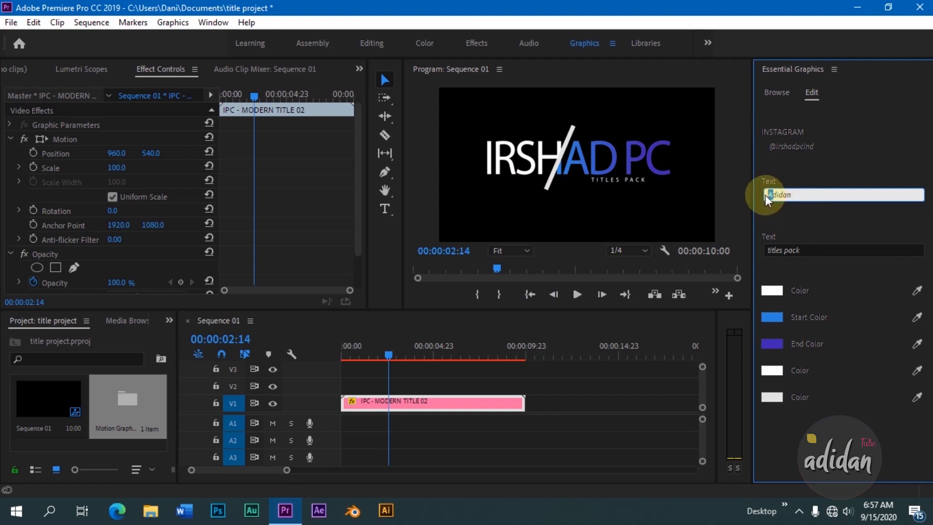
left_click(870, 220)
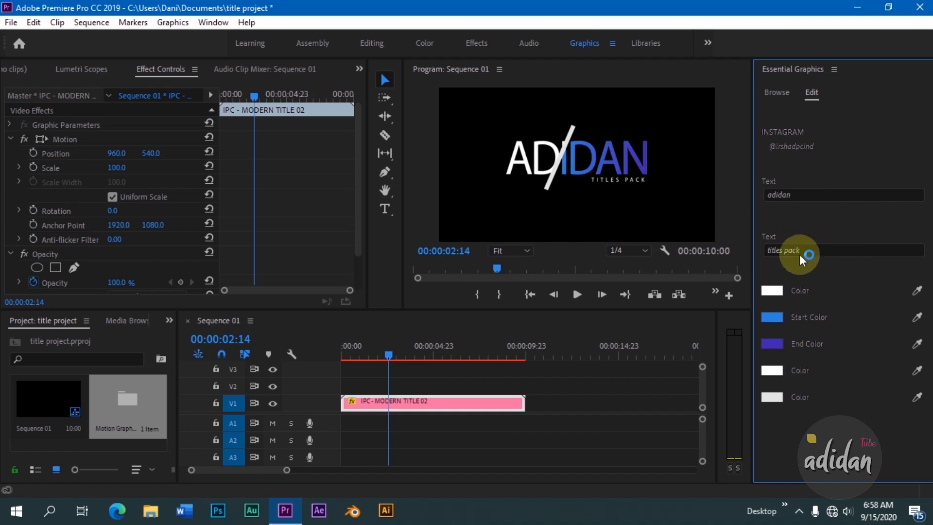
left_click(768, 250)
type("Tube")
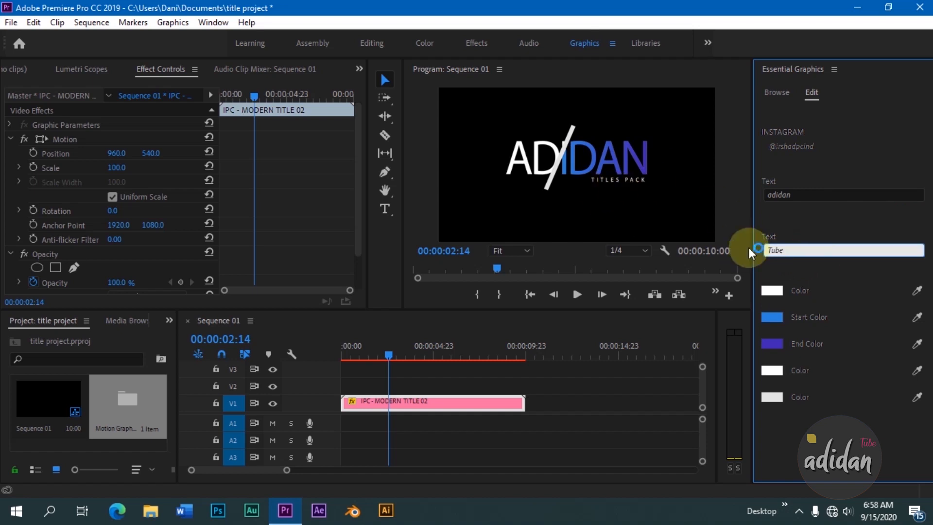
left_click(814, 266)
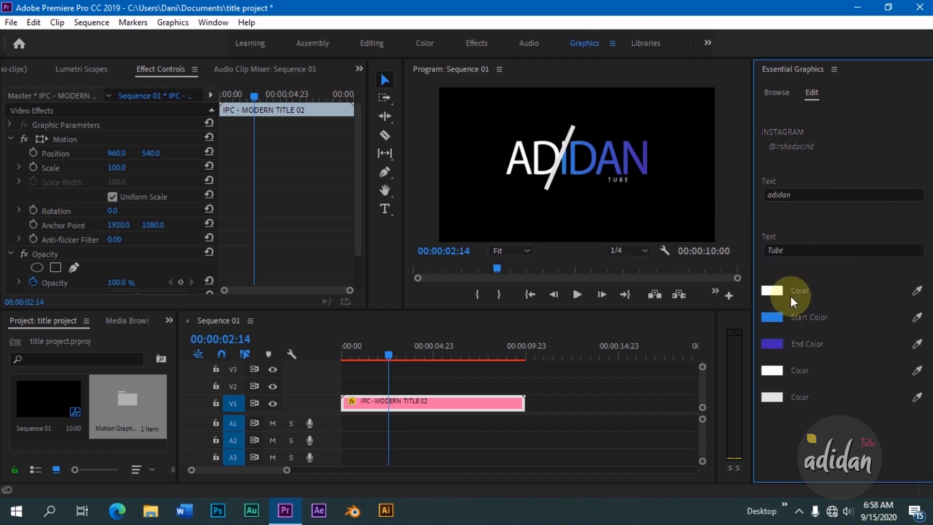
Step: Set the template's first Color to yellow, BFC608, for the first part of the main text
left_click(772, 292)
left_click(434, 305)
left_click(493, 265)
left_click(485, 319)
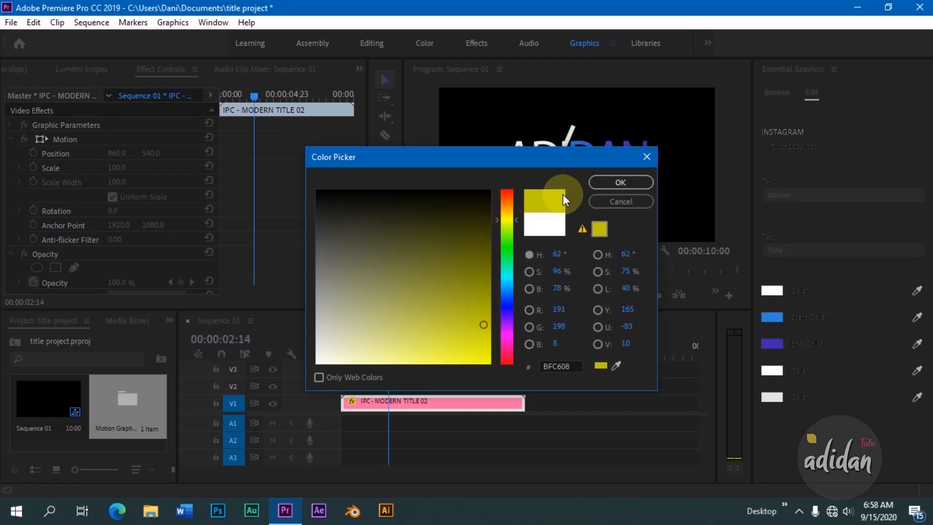
left_click(613, 185)
Step: Set the template's Start Color to a dark amber orange
left_click(774, 317)
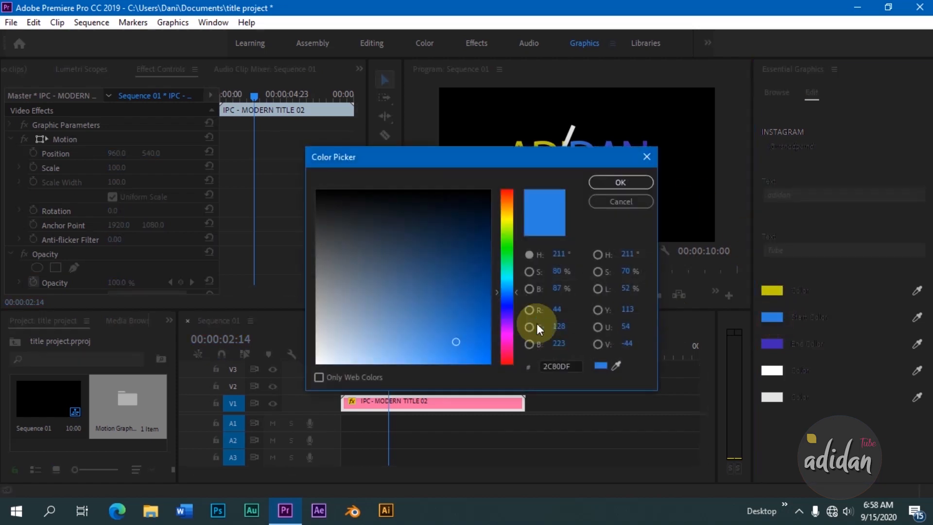
left_click(506, 224)
left_click(483, 304)
left_click(506, 209)
left_click(617, 182)
Step: Set the template's End Color to bright orange, EB570E
left_click(774, 340)
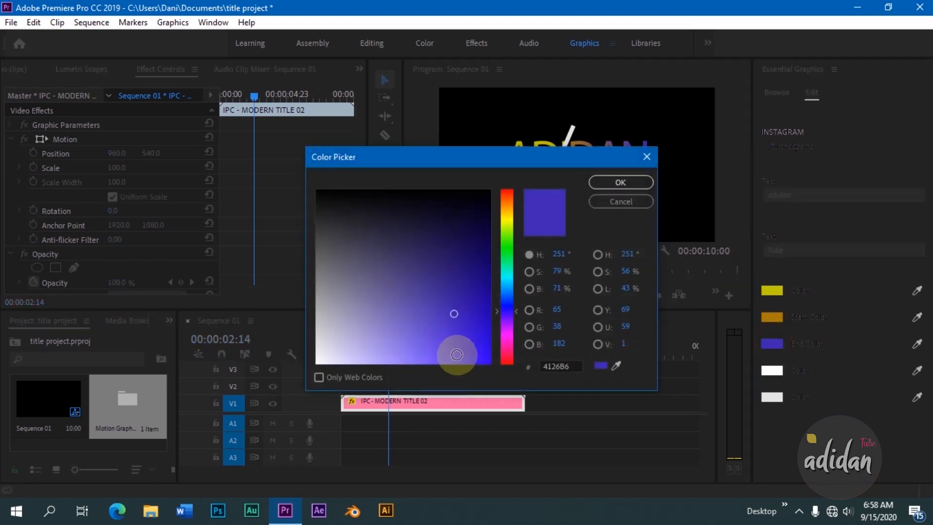
left_click(506, 349)
left_click(480, 350)
left_click_drag(508, 223, 505, 198)
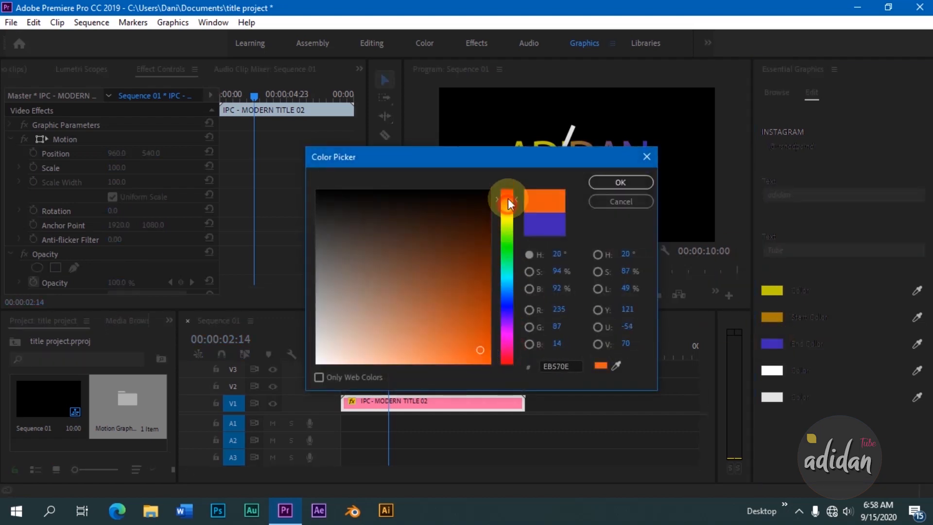
left_click(627, 181)
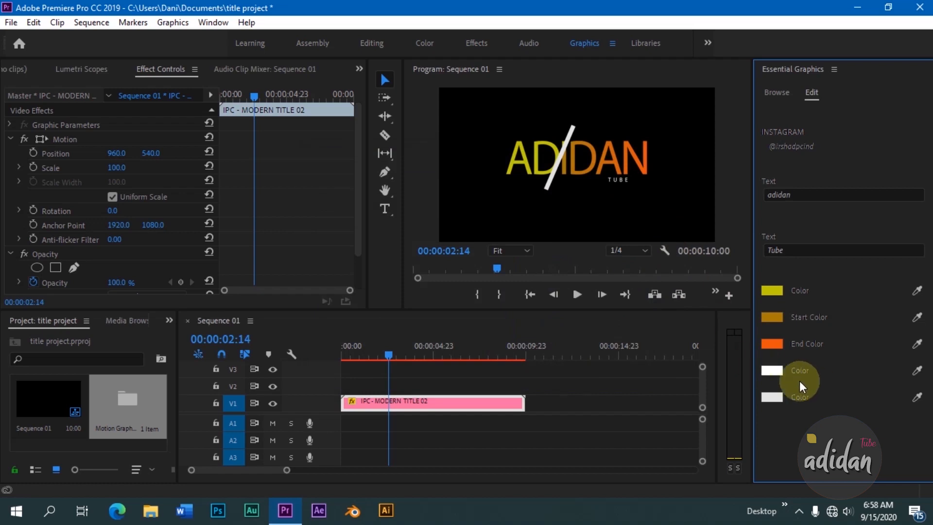
Step: Set the last two Color properties to red for the "Tube" text and the diagonal slash
left_click(771, 372)
left_click(481, 346)
left_click(603, 182)
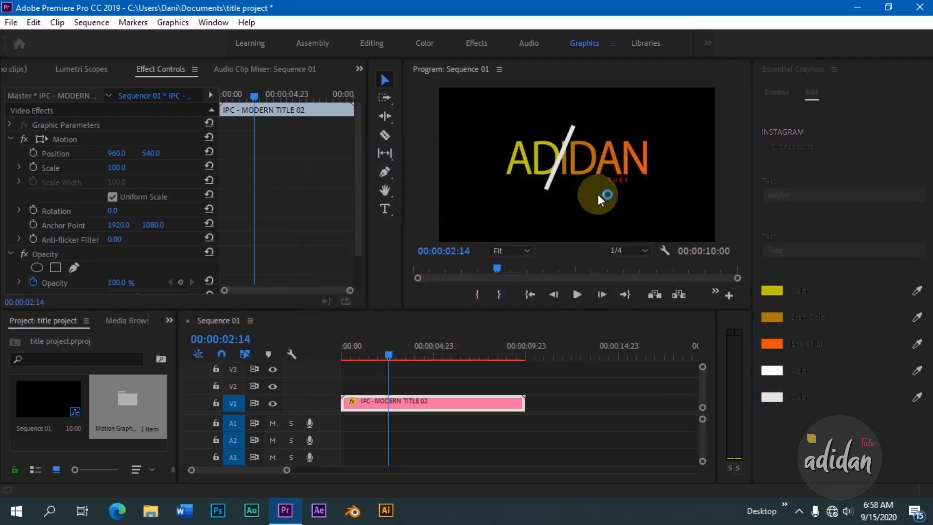
left_click(775, 398)
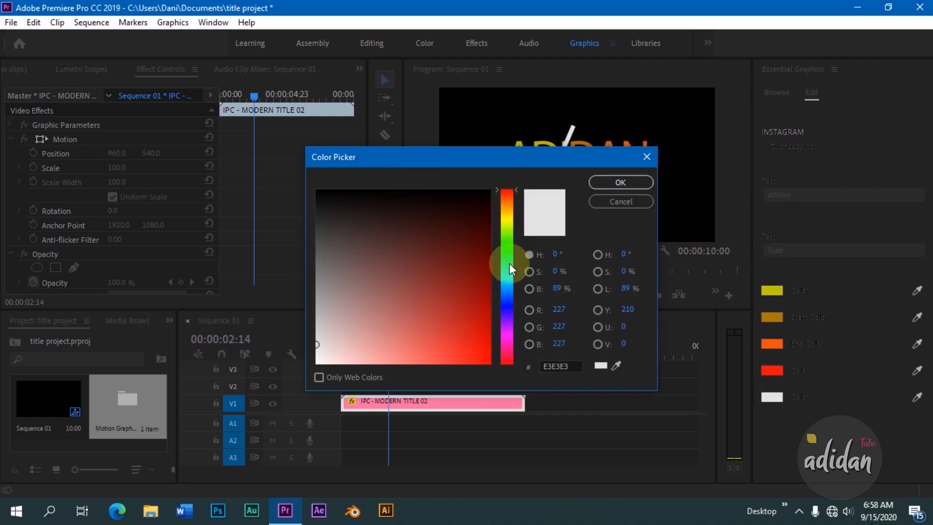
left_click(485, 365)
left_click(614, 180)
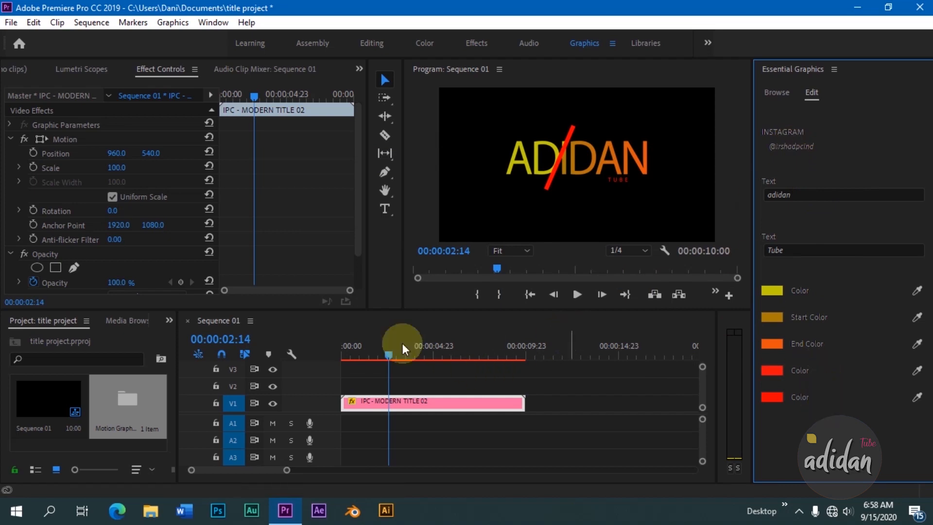
Step: Play back the customized title from the start of the sequence
left_click(340, 354)
left_click(578, 294)
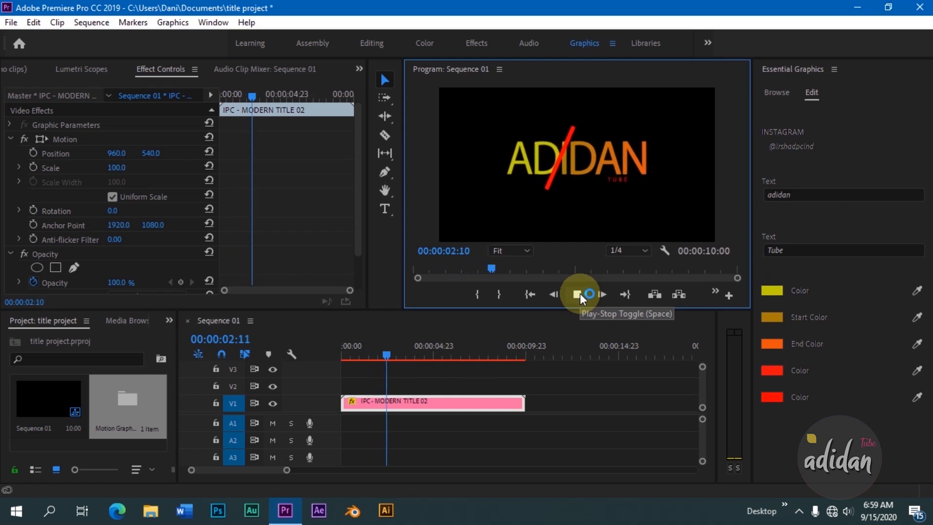
left_click(578, 293)
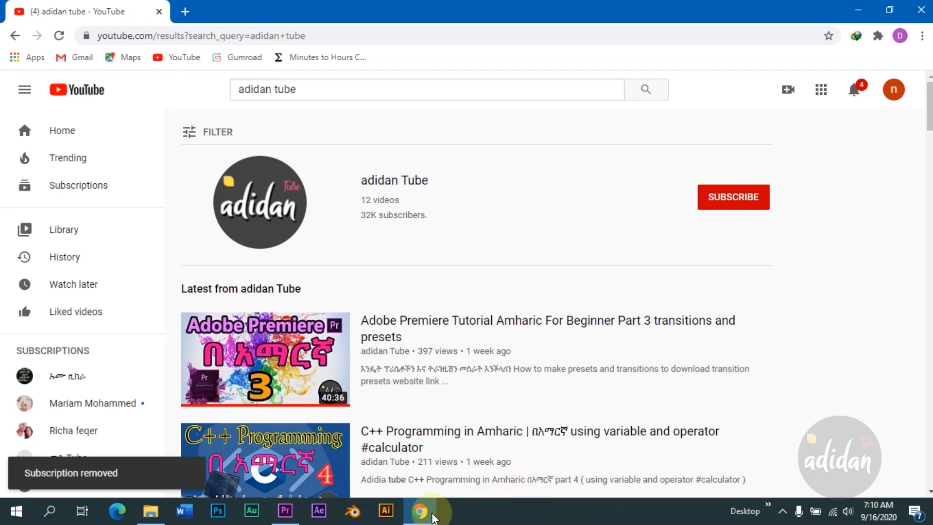
Step: Switch to YouTube, subscribe to the adidan Tube channel and adjust its notification setting
left_click_drag(930, 369, 931, 136)
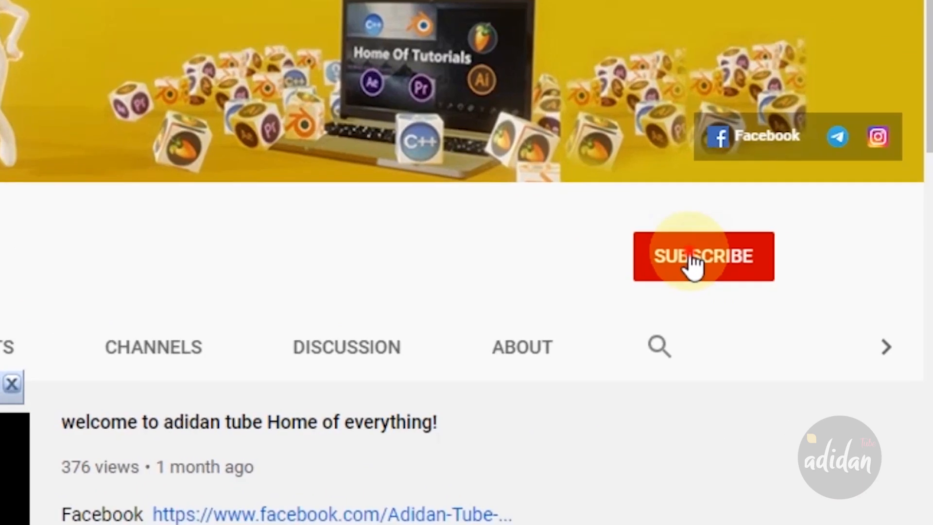
left_click(807, 271)
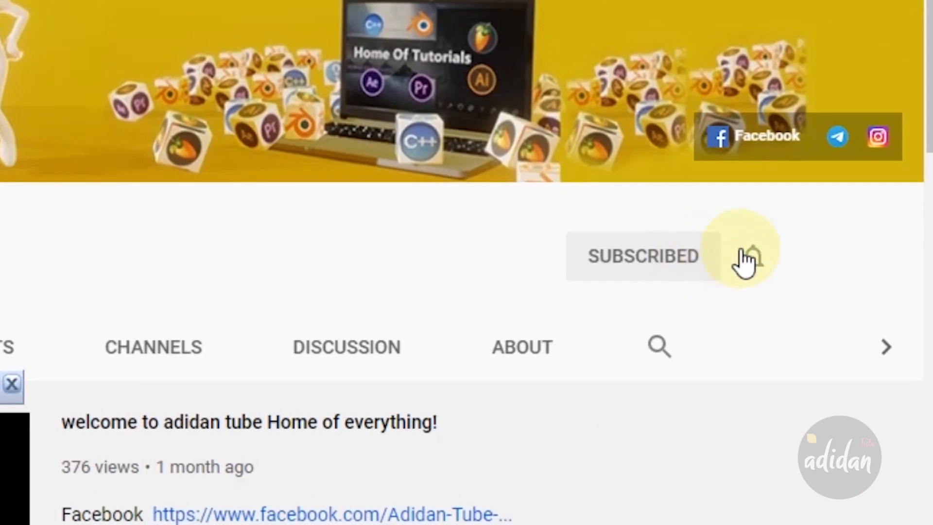
left_click(755, 257)
left_click(648, 321)
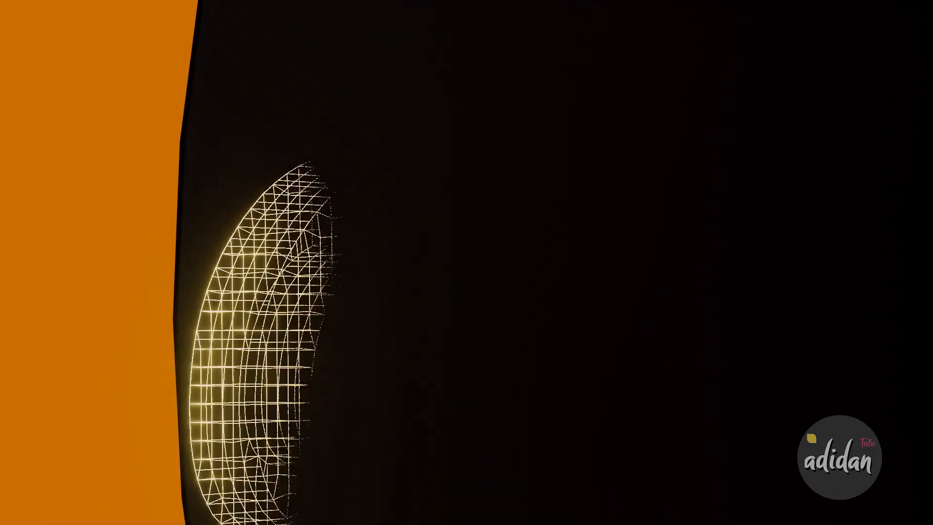